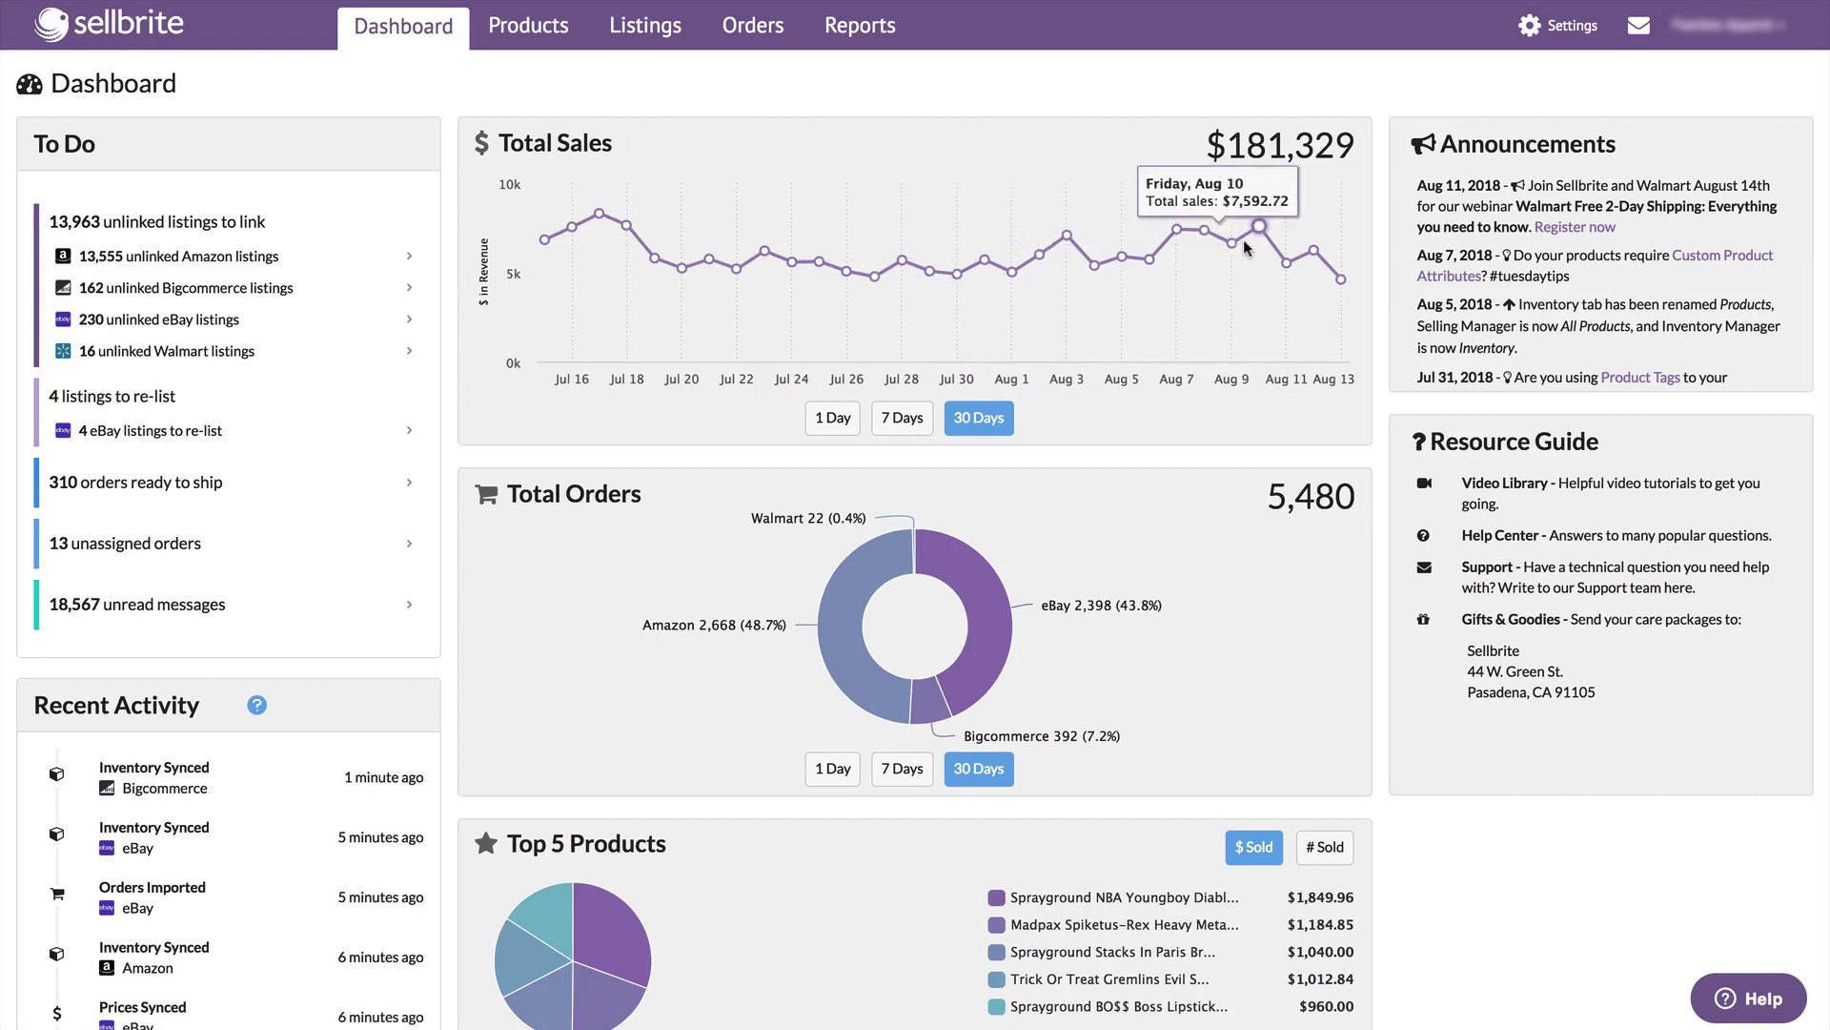
# Scroll through the dashboard summaries and back up to the top
pyautogui.moveTo(1101, 332)
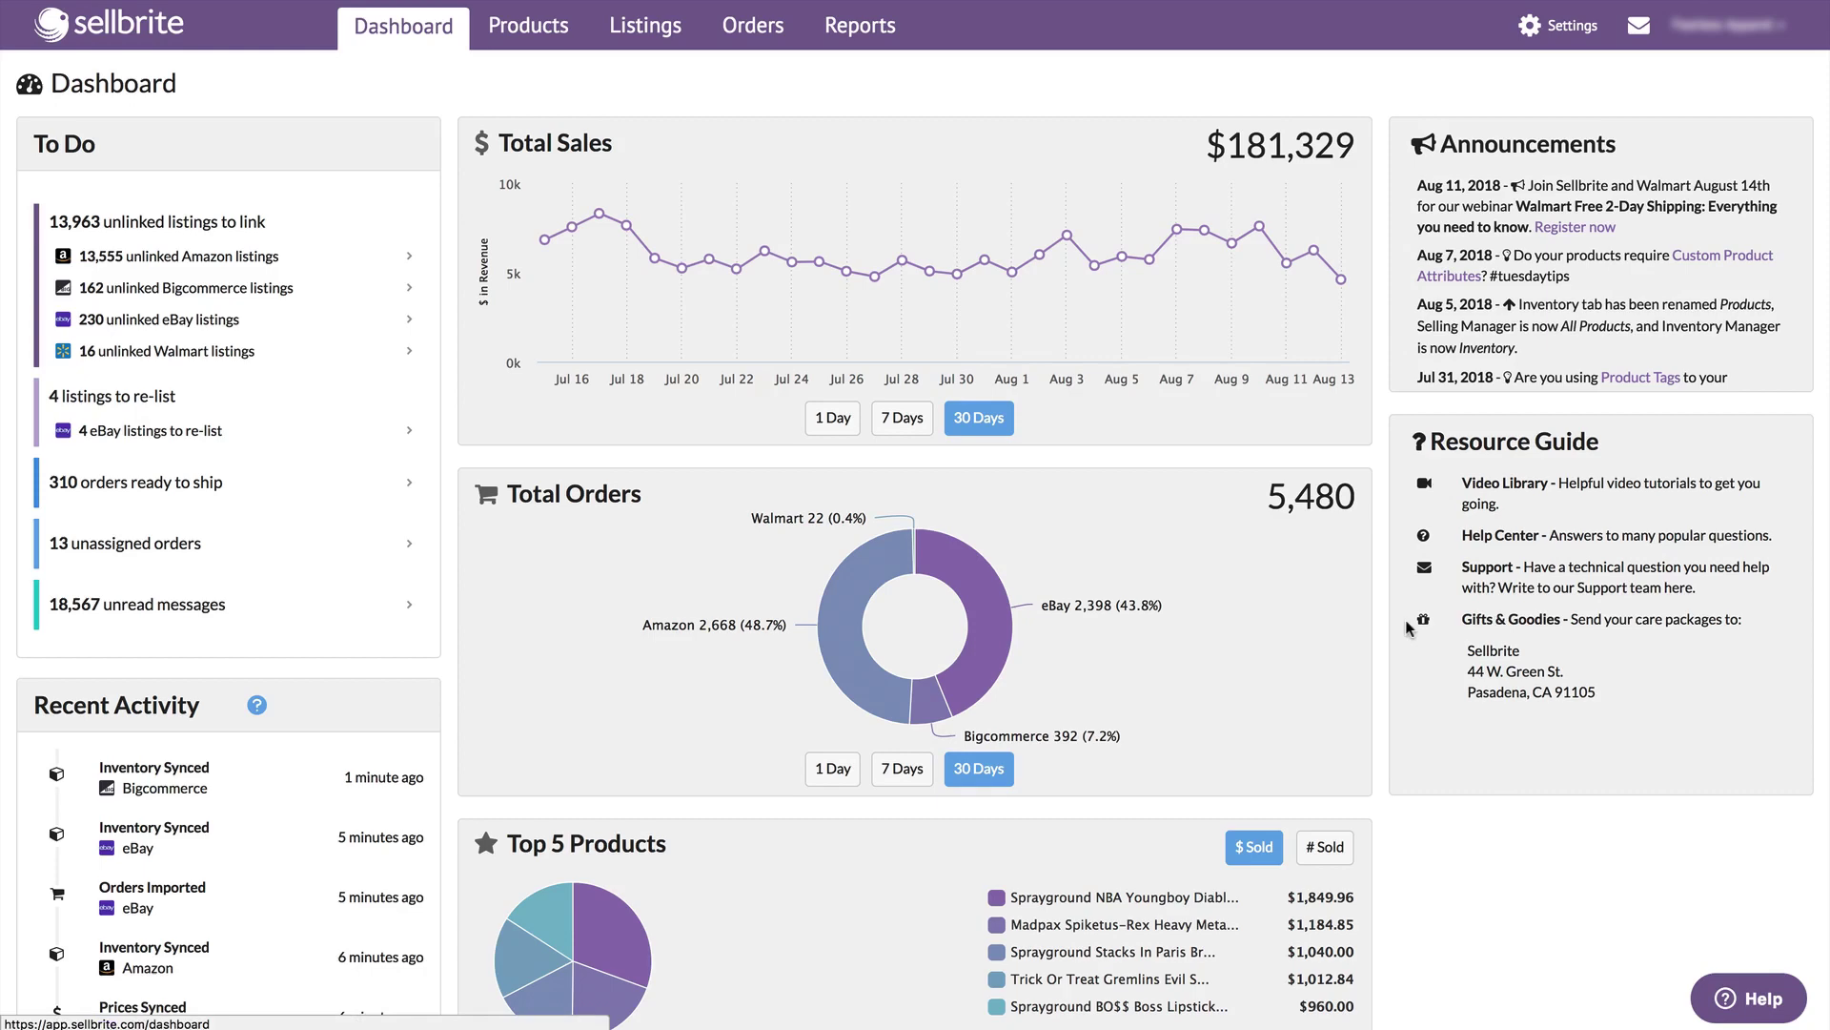
pyautogui.scroll(-3, 610, 620)
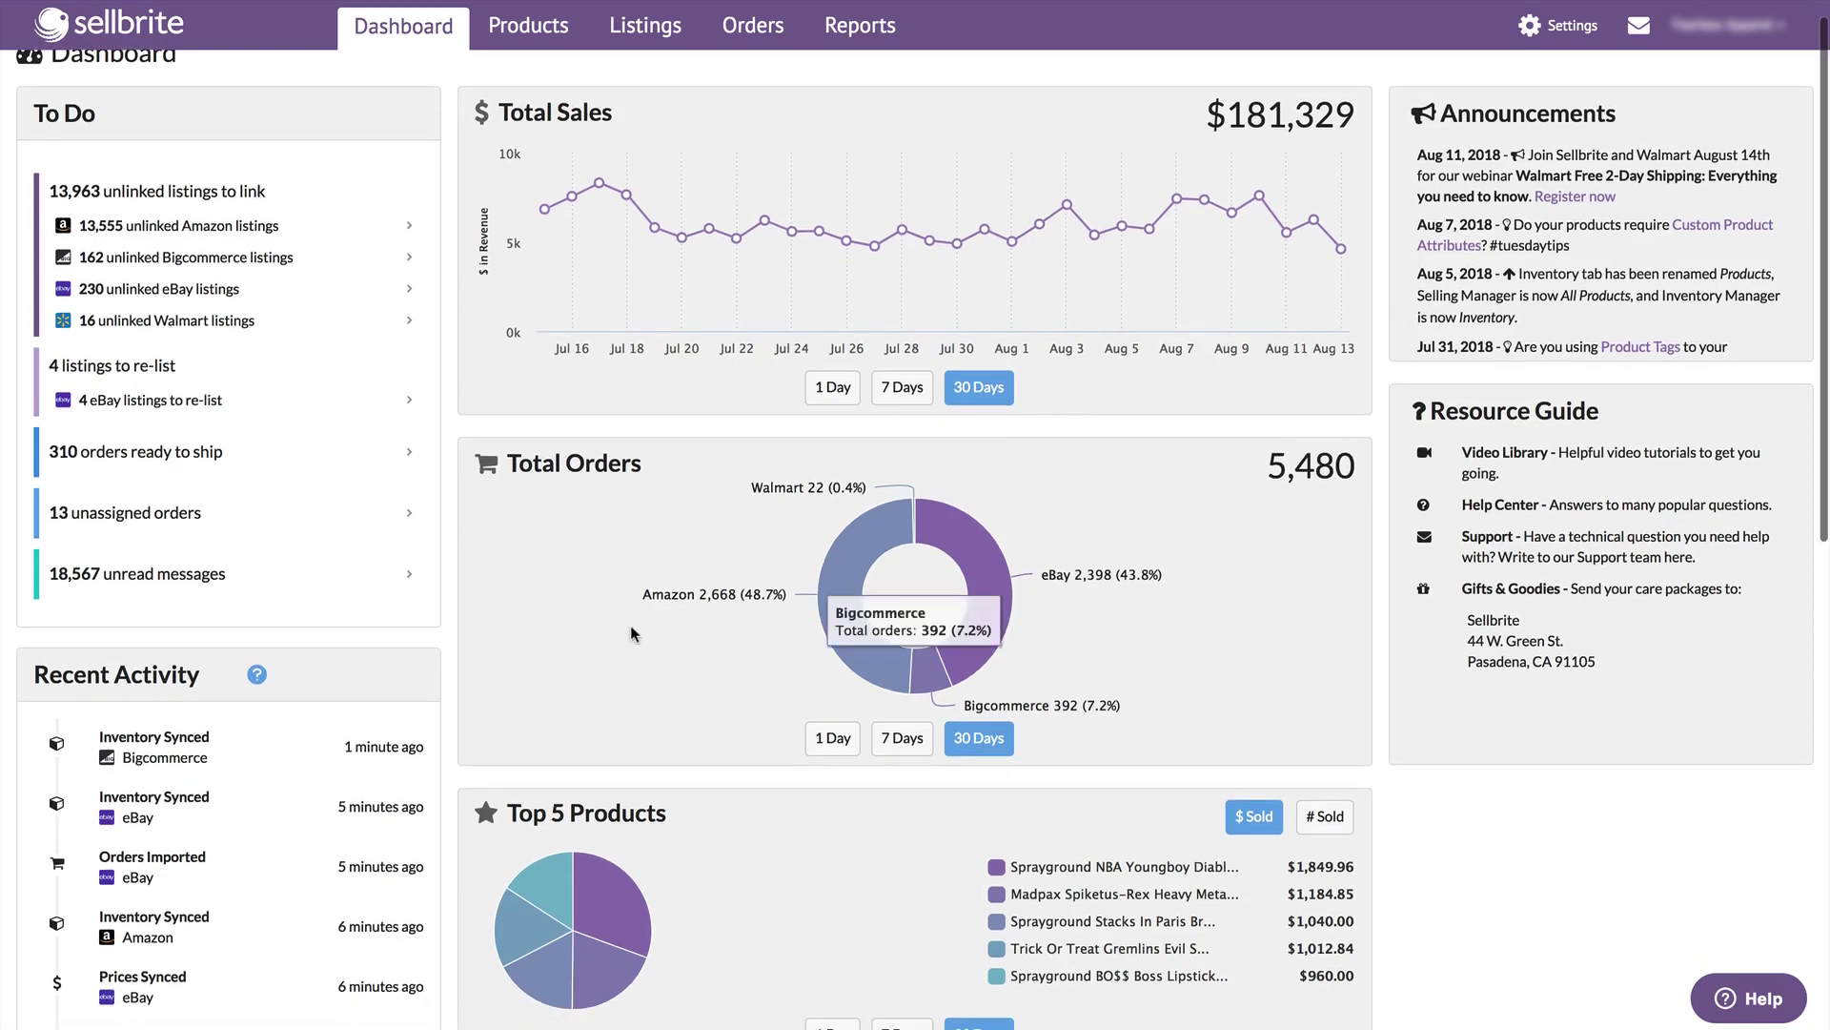
pyautogui.scroll(-2, 187, 588)
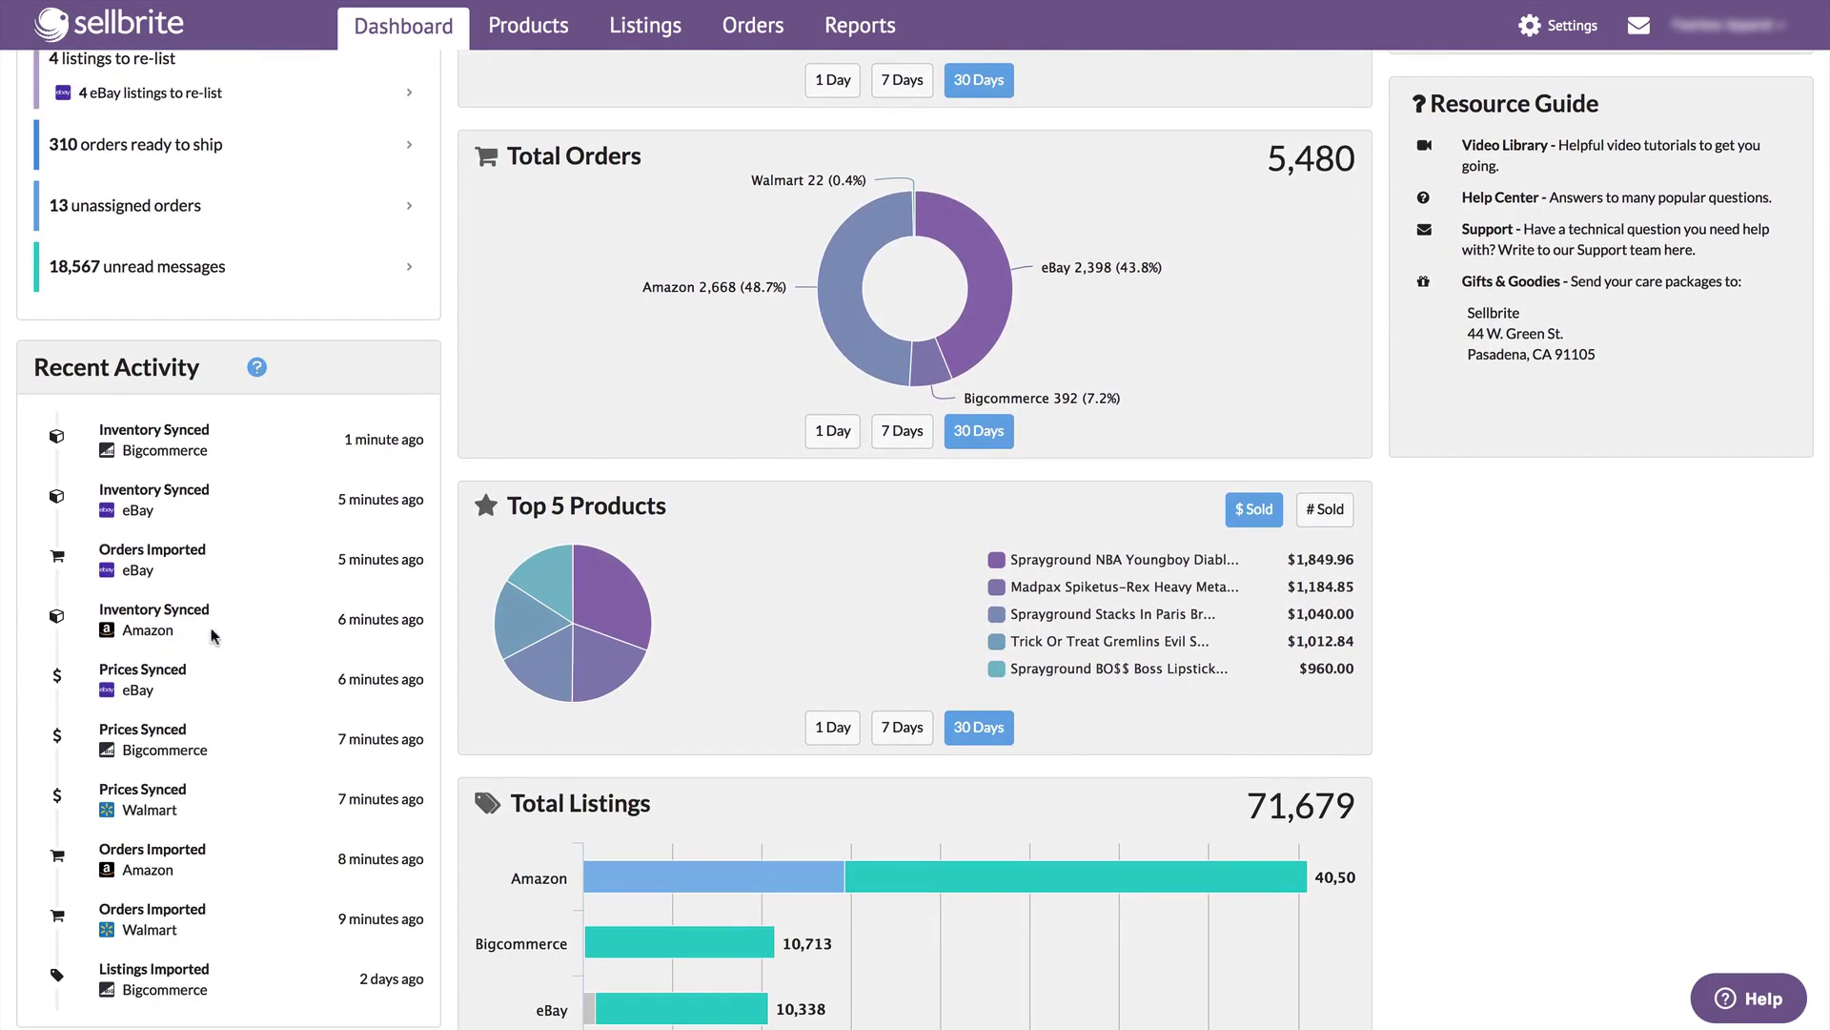
pyautogui.scroll(-1, 717, 624)
pyautogui.scroll(-3, 717, 615)
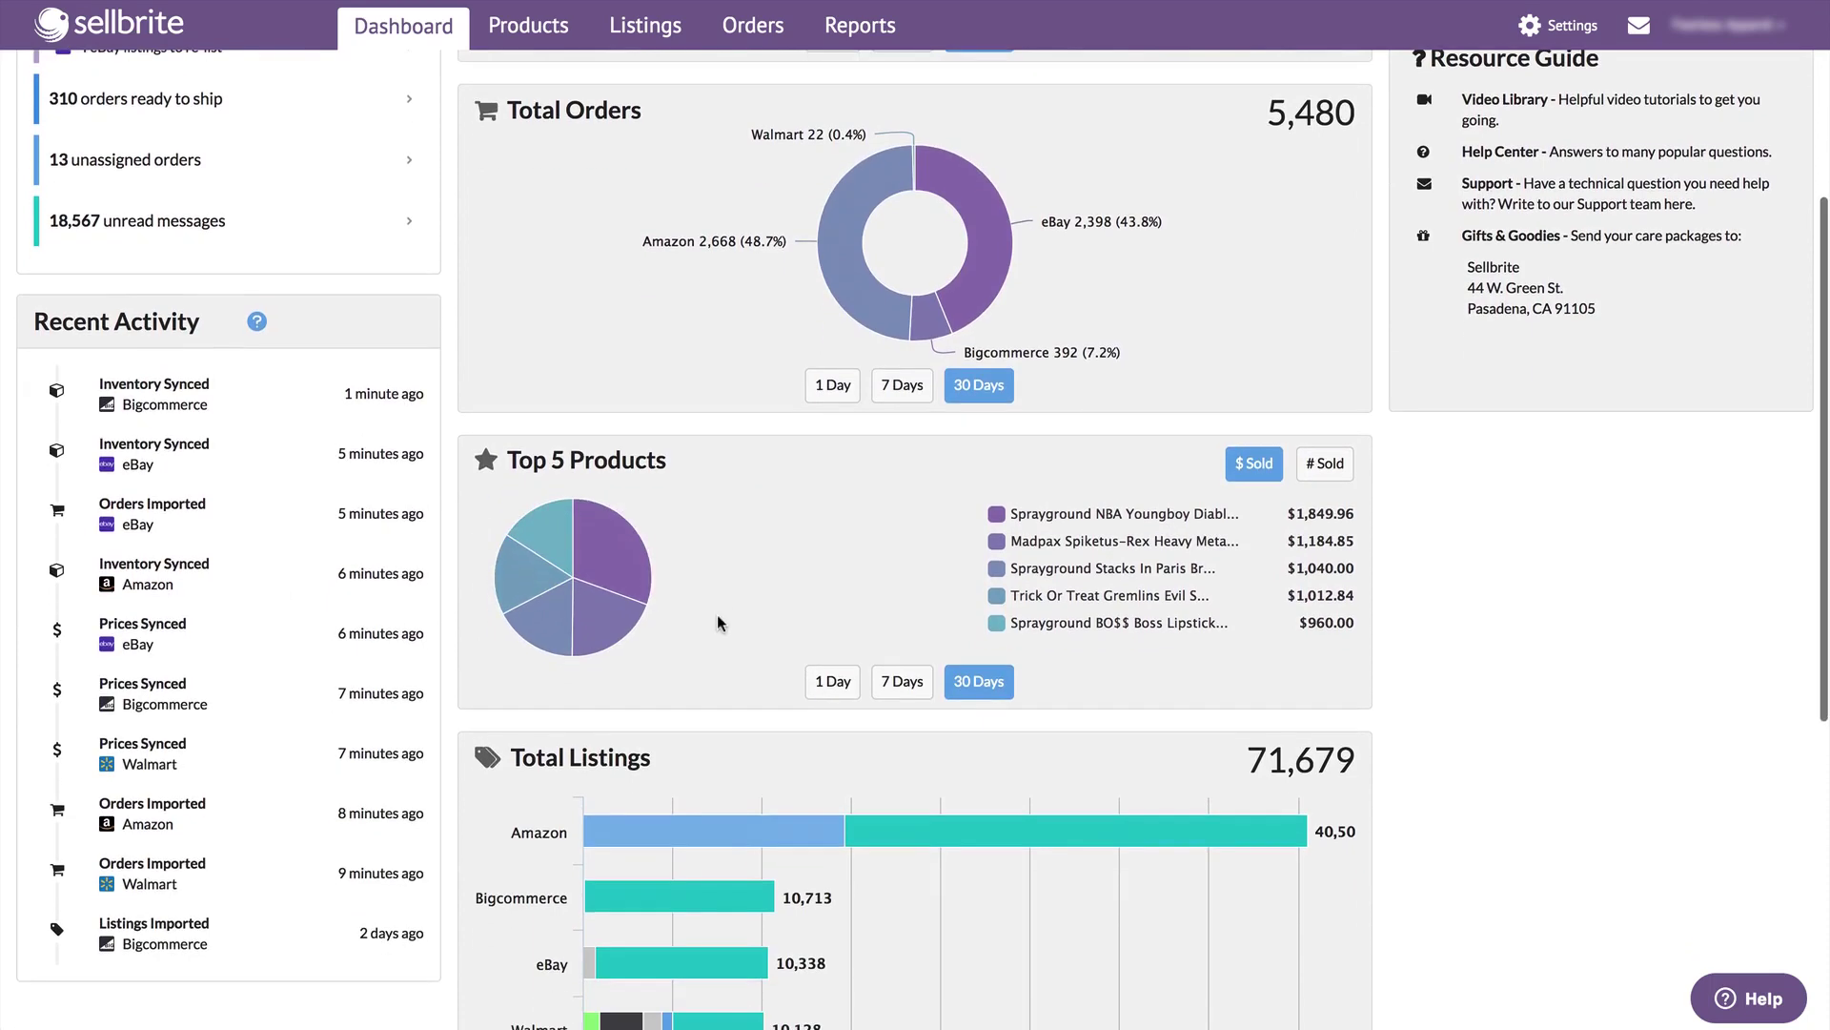
pyautogui.scroll(-8, 703, 741)
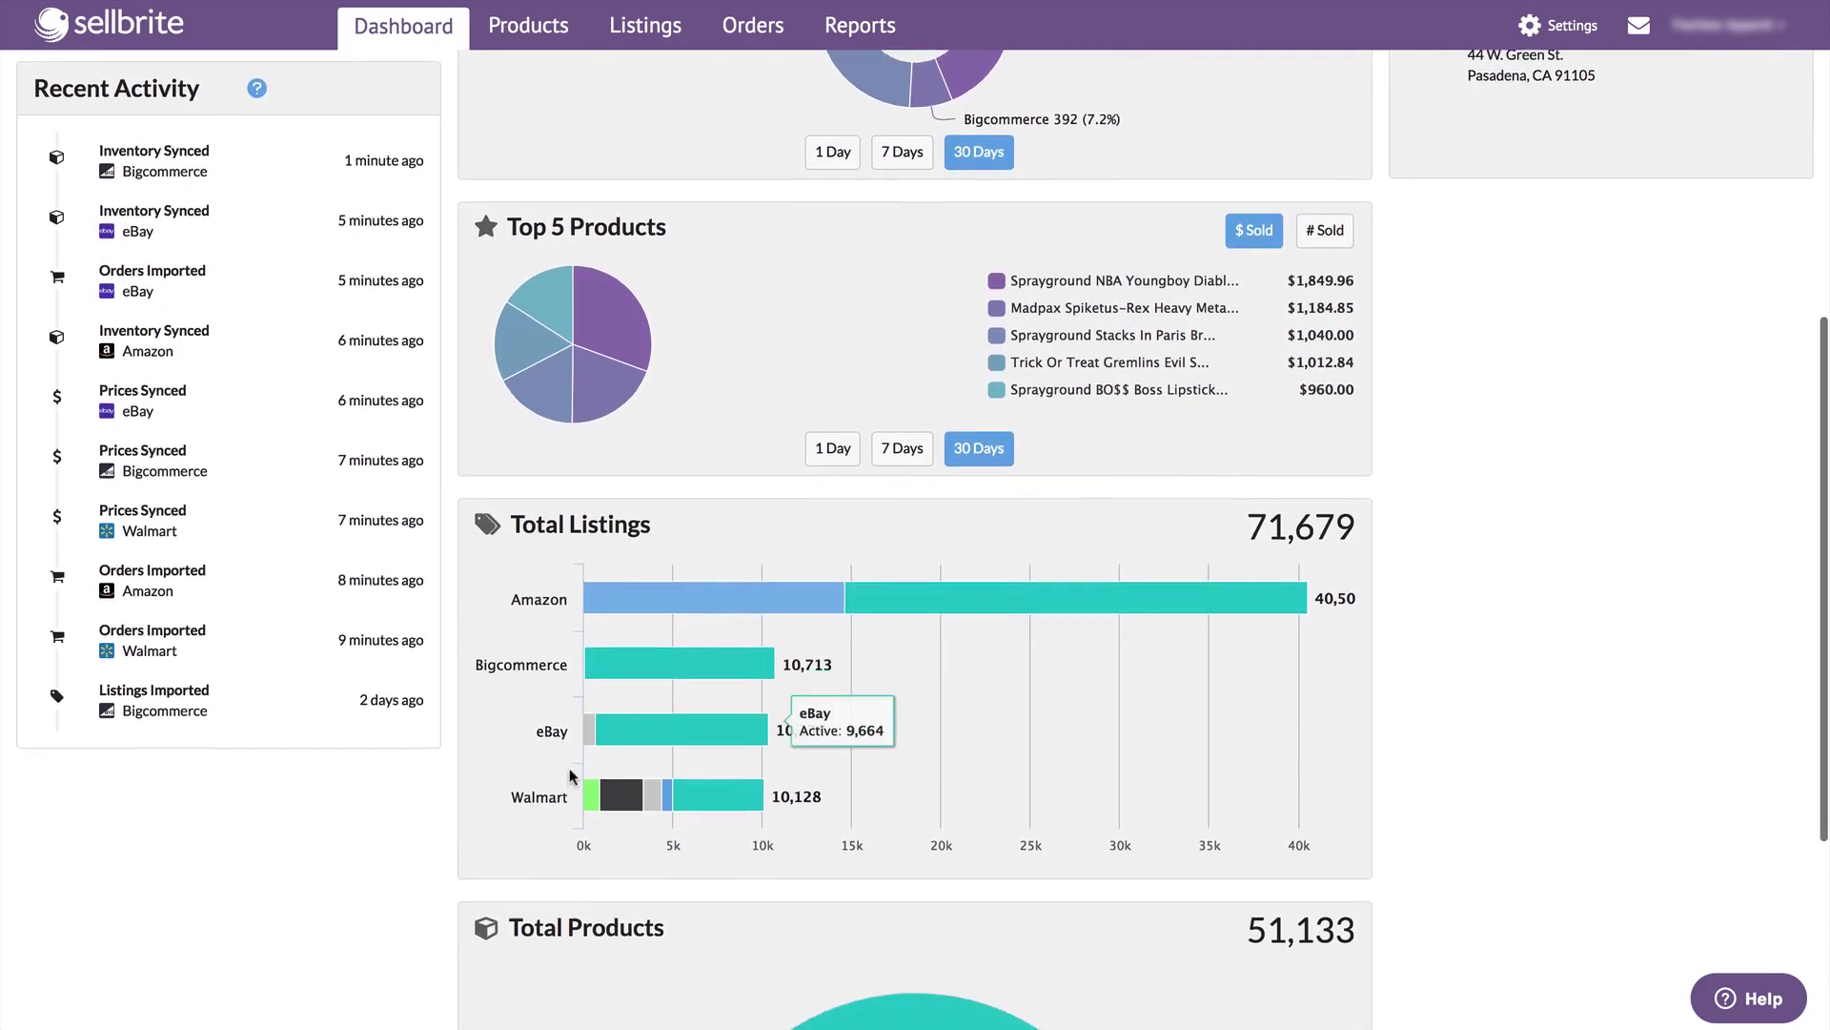
pyautogui.moveTo(746, 787)
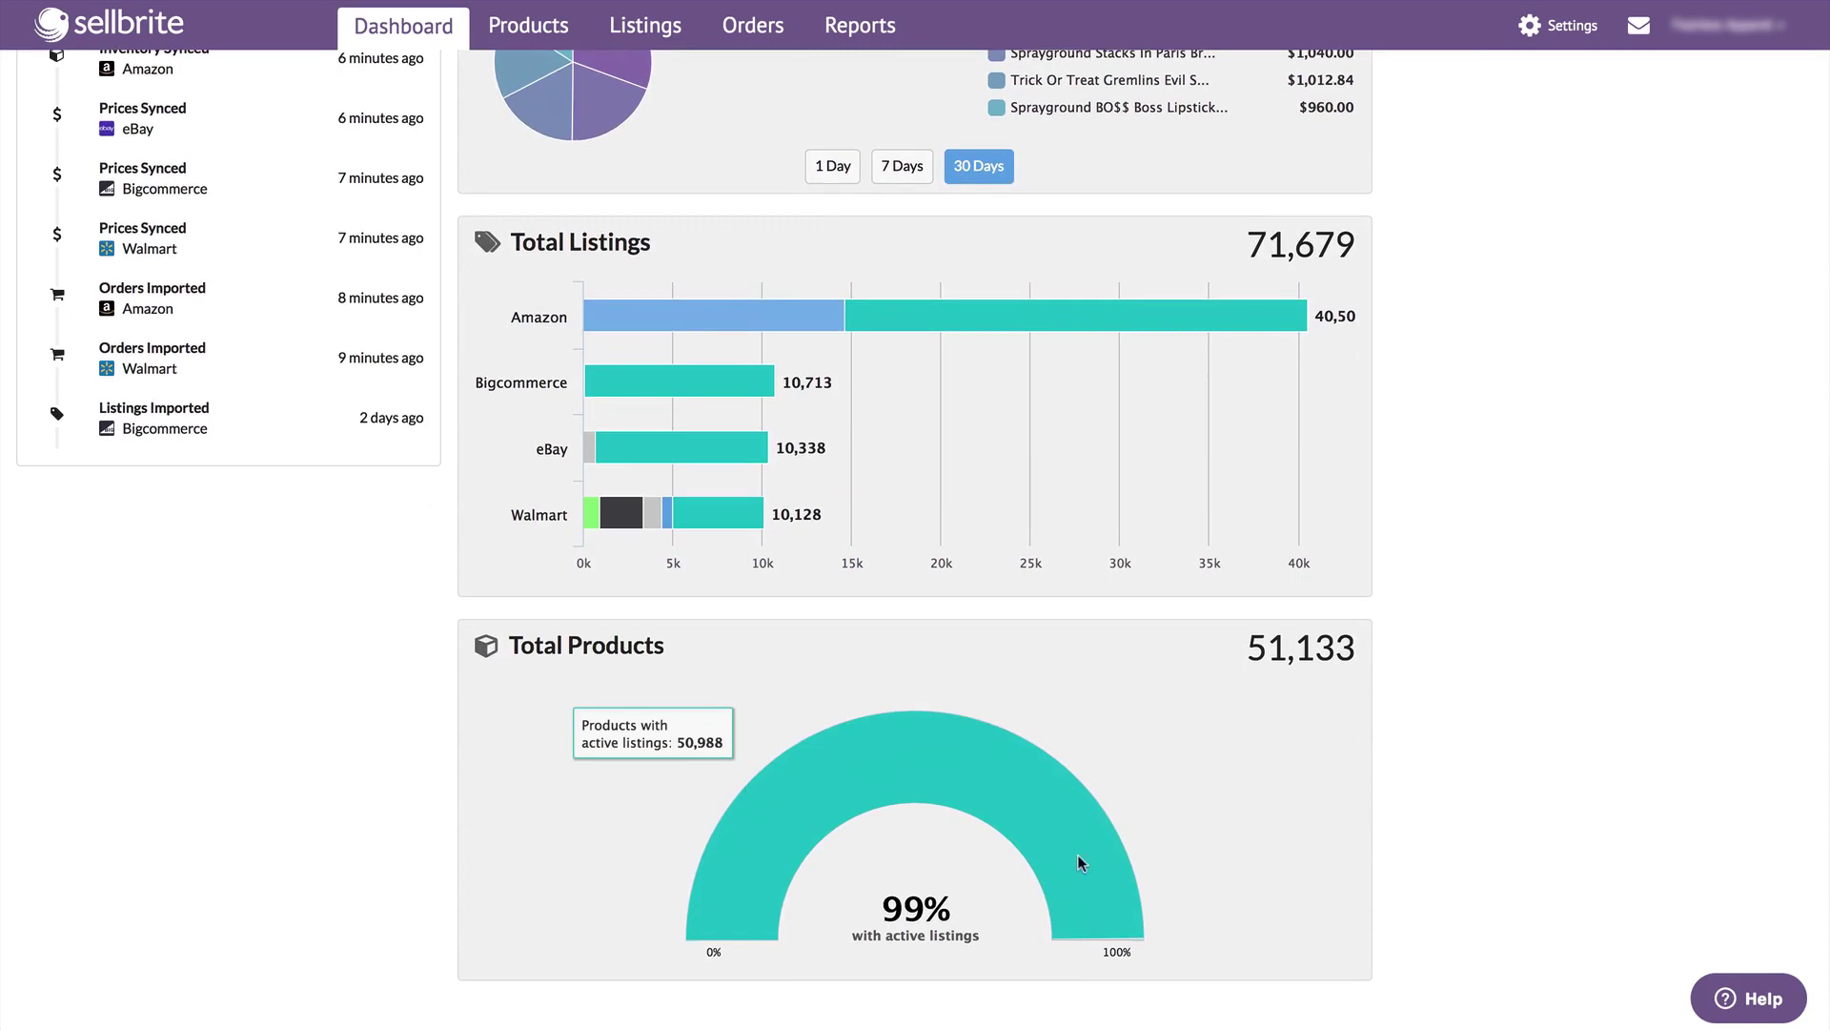
pyautogui.scroll(10, 1447, 661)
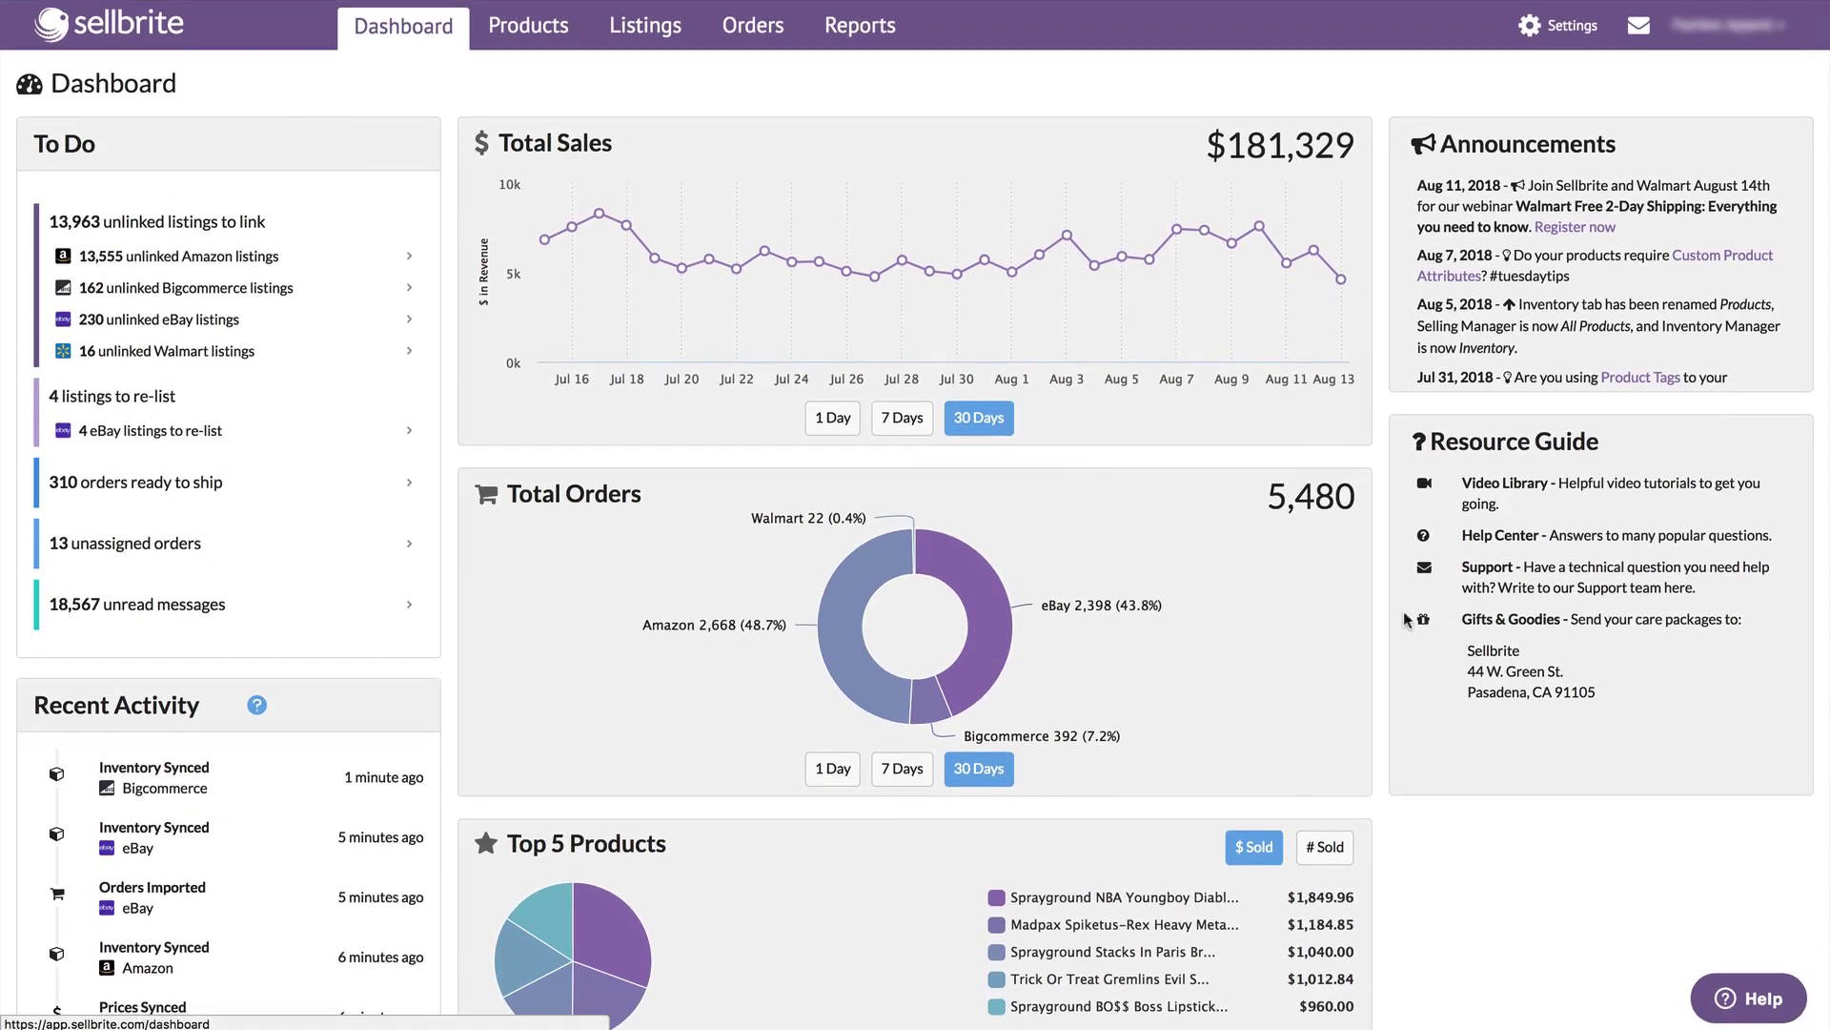
# Open All Products, listing 14,464 products, and reopen the Products menu
pyautogui.moveTo(548, 27)
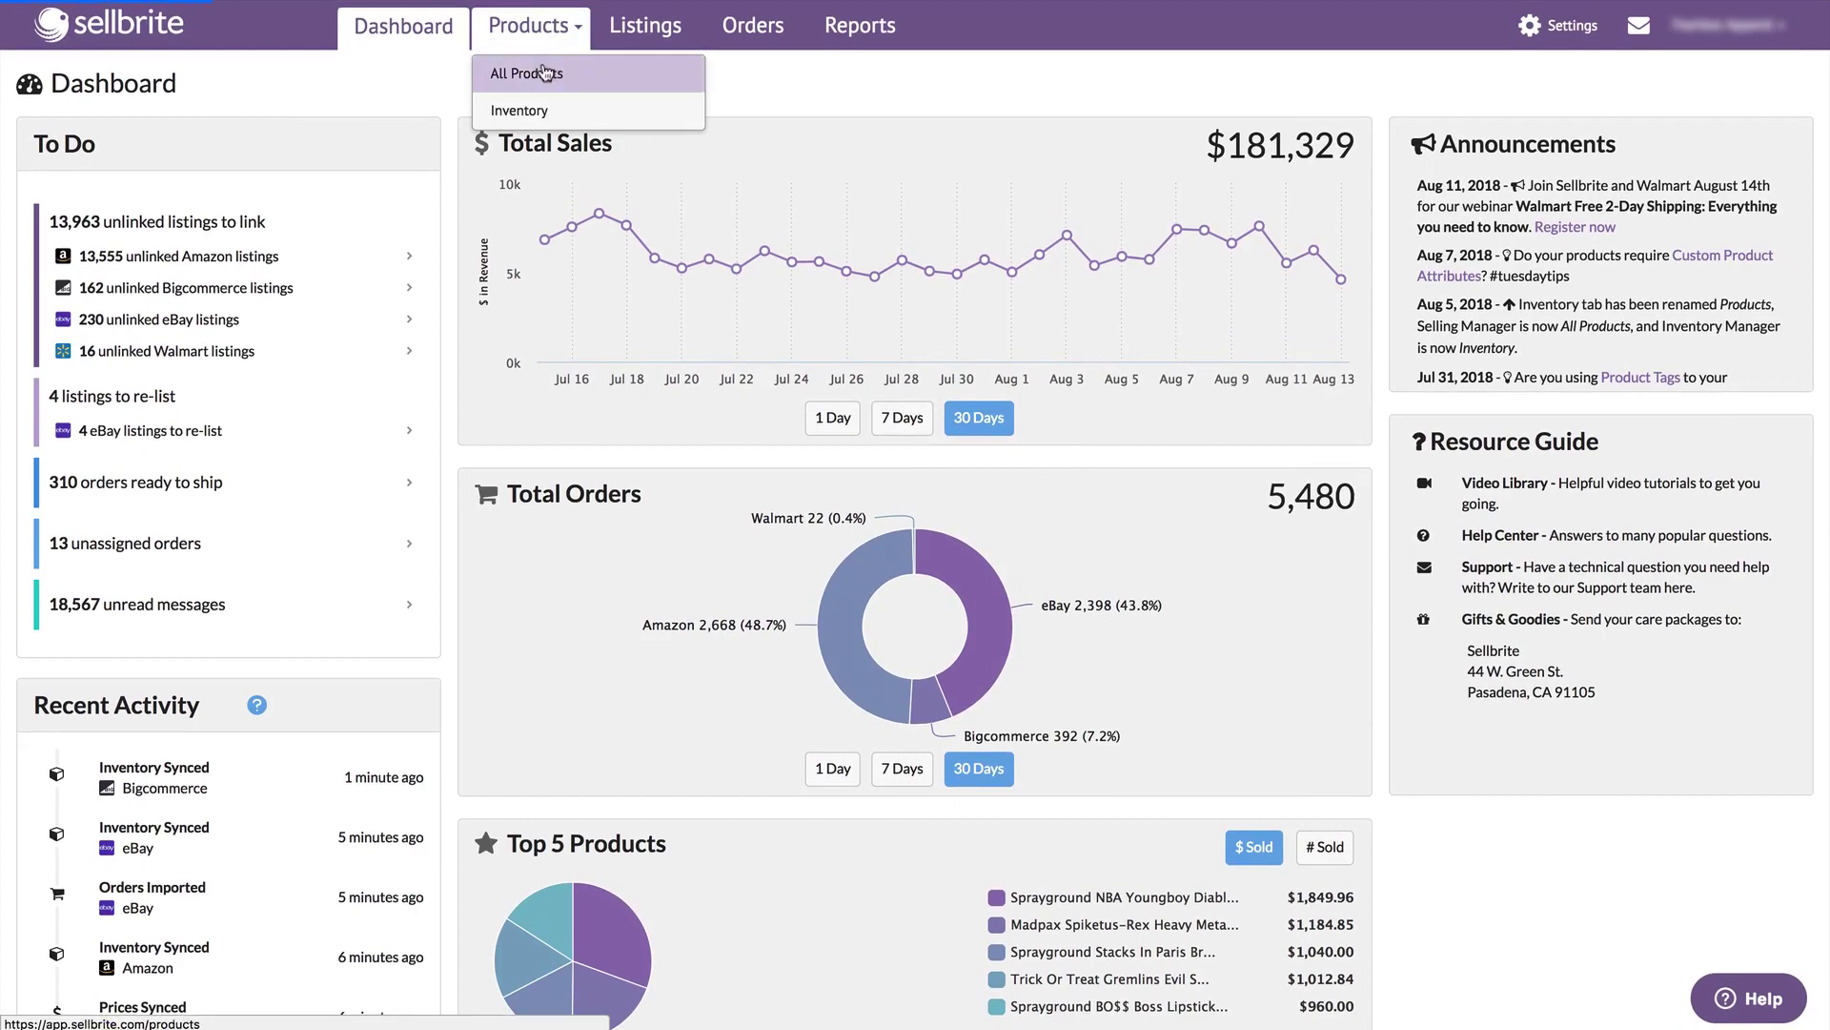
pyautogui.click(545, 73)
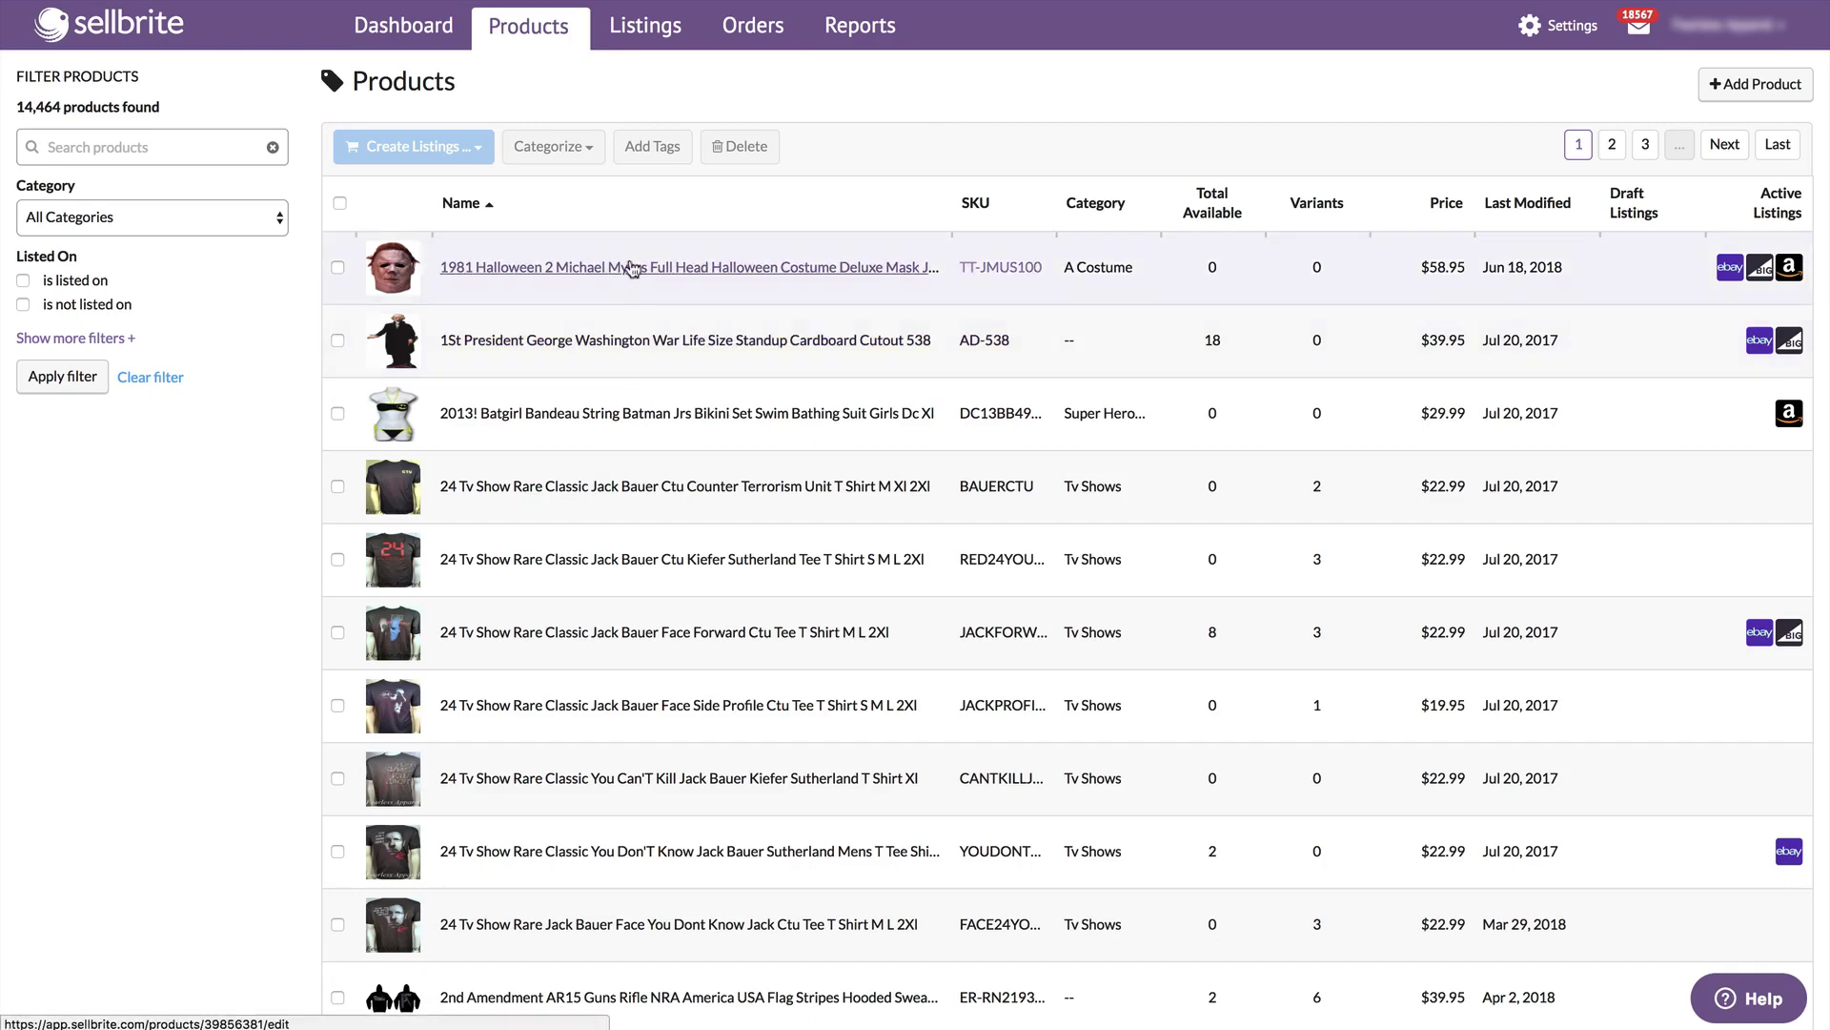
pyautogui.click(534, 25)
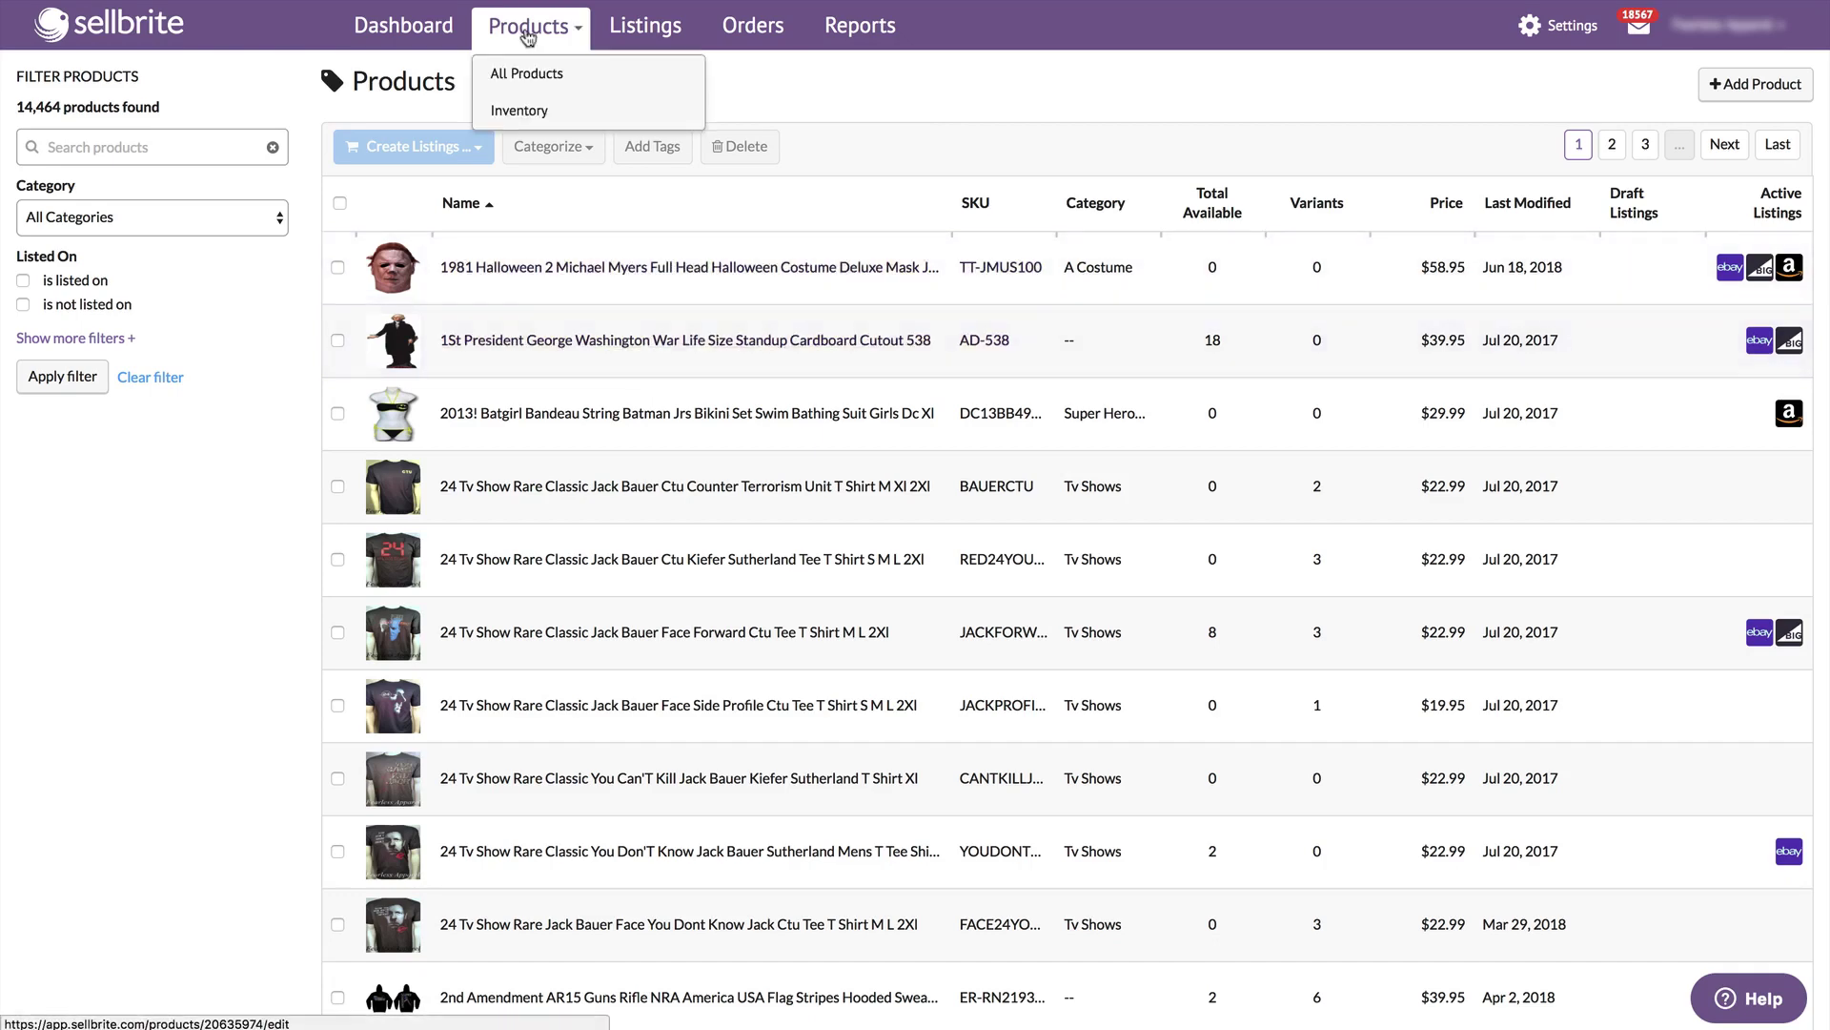
# Switch to the Inventory page listing 51,133 SKUs with available, reserved and on-hand quantities
pyautogui.click(521, 111)
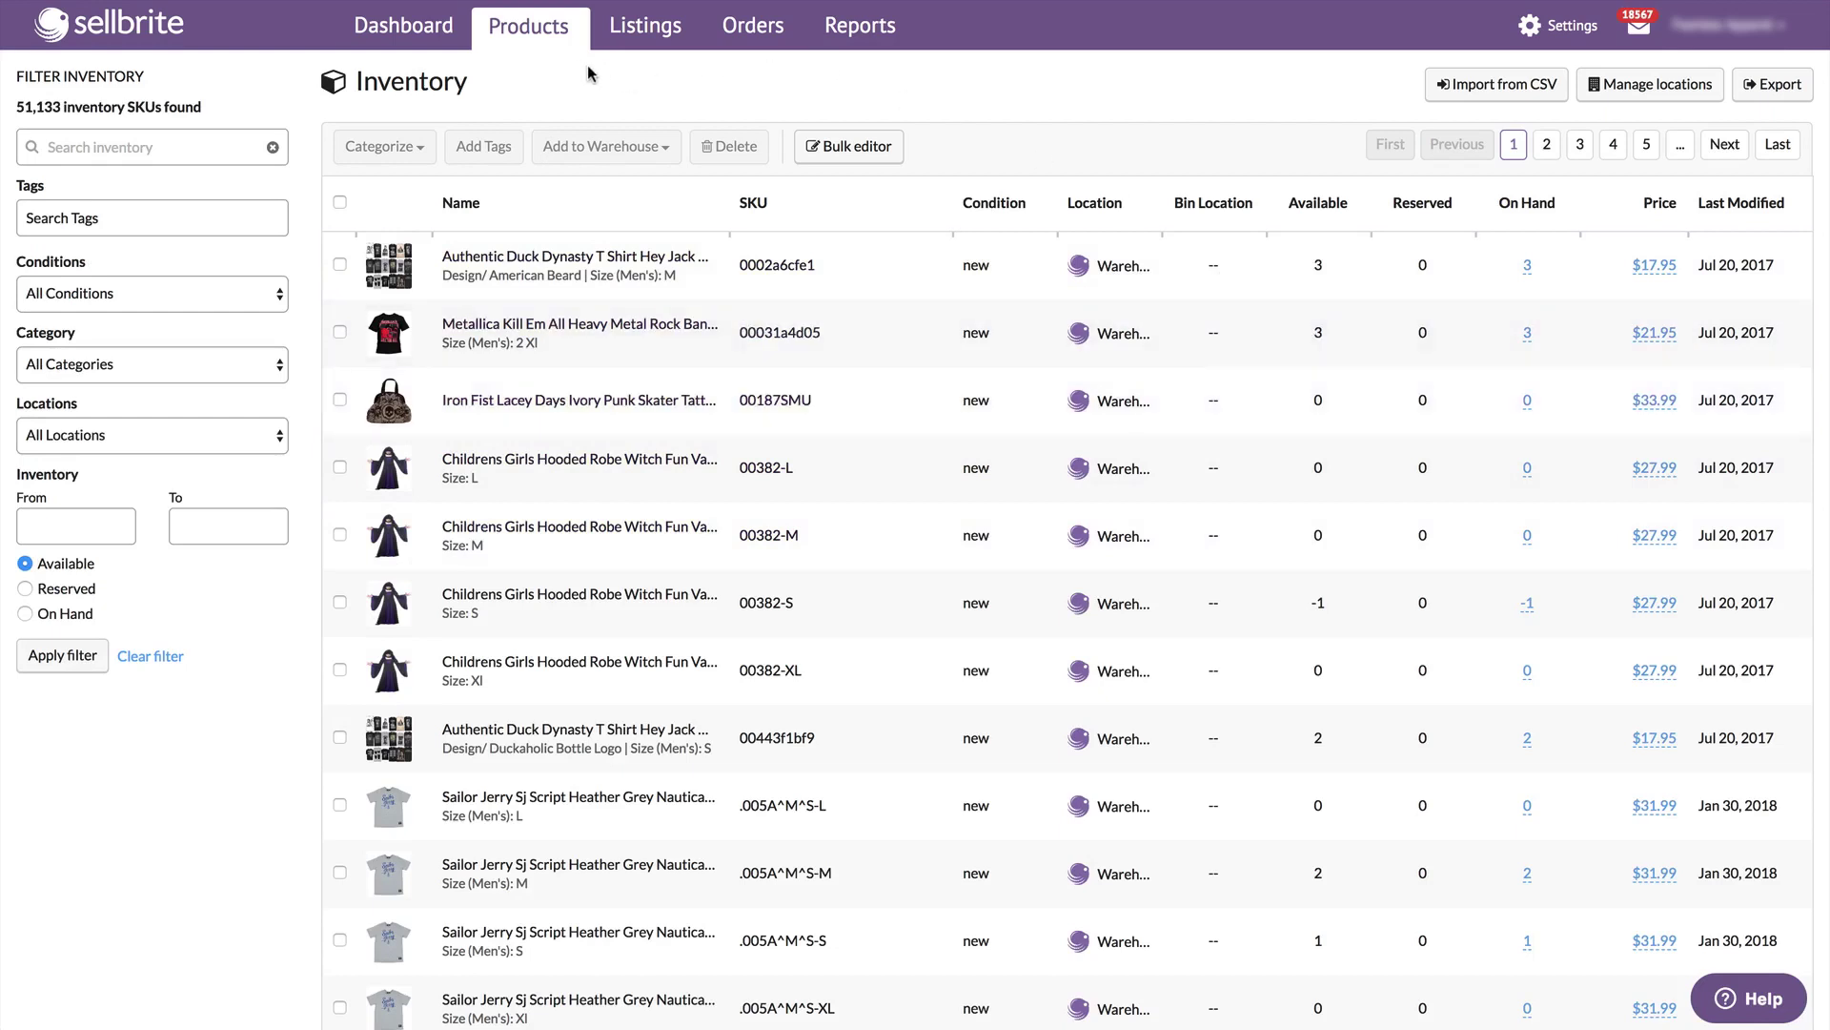
pyautogui.moveTo(536, 48)
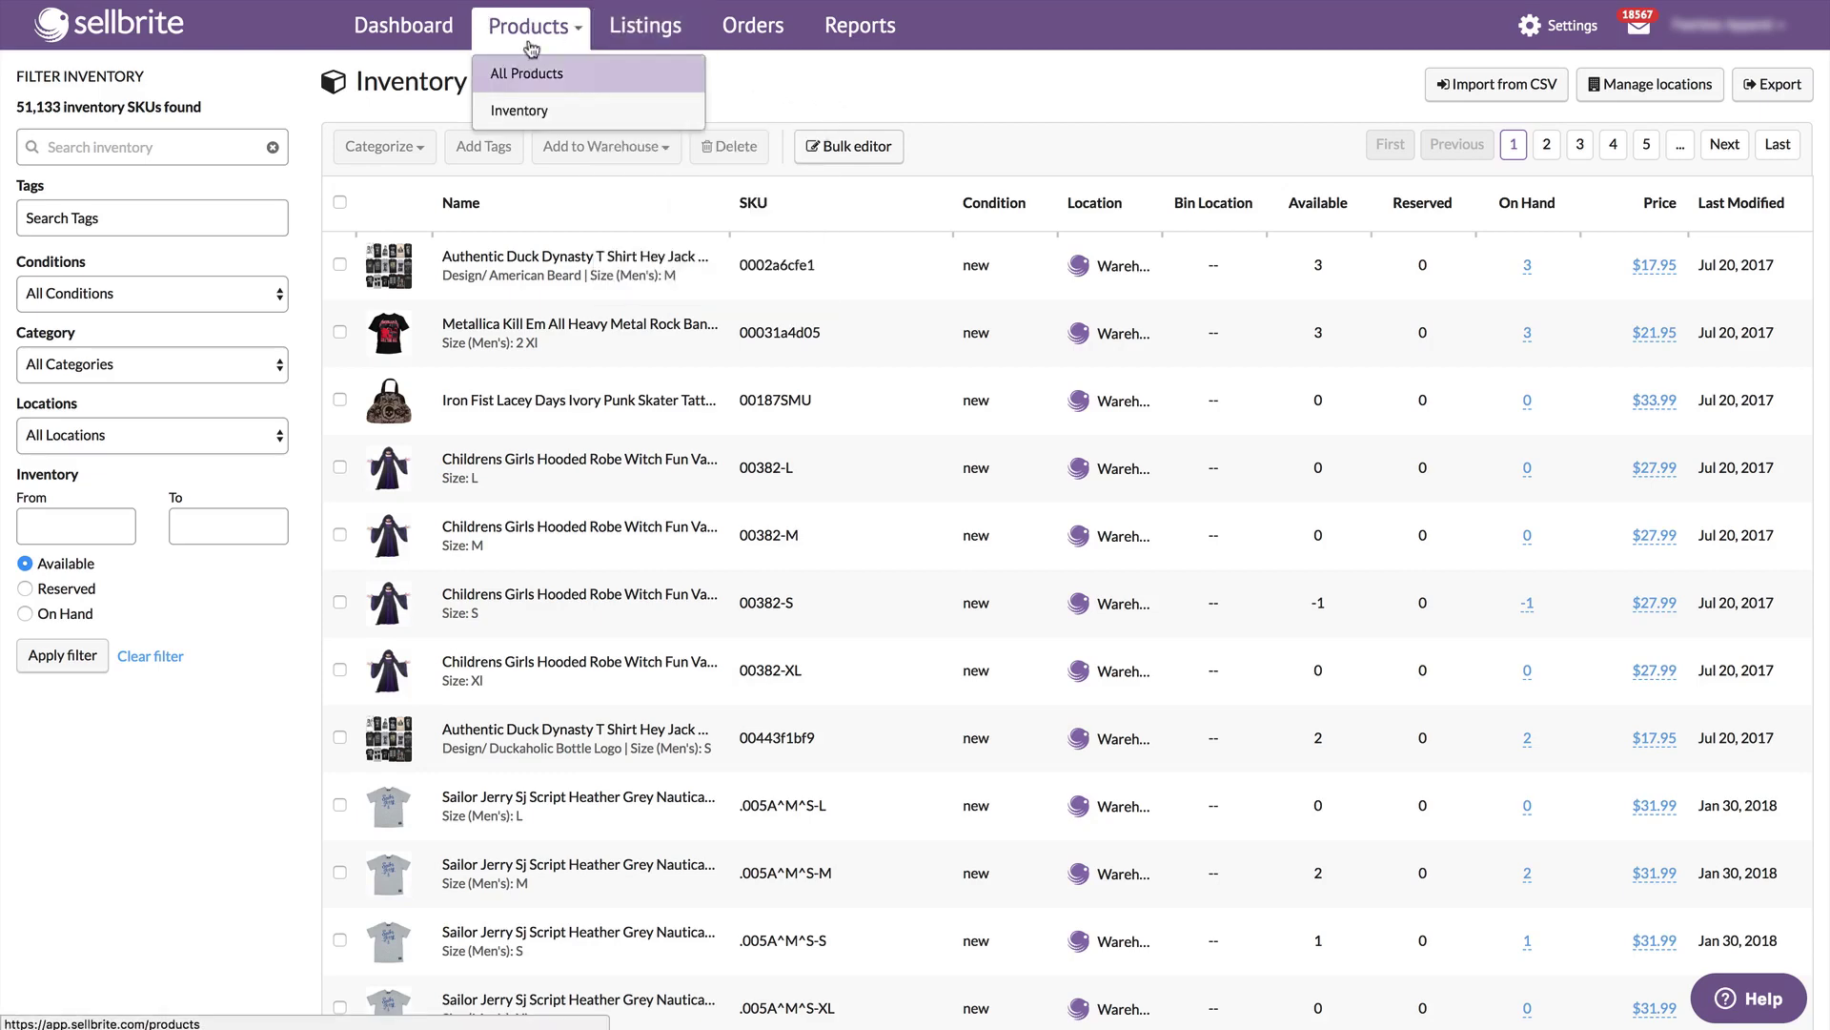
pyautogui.moveTo(656, 36)
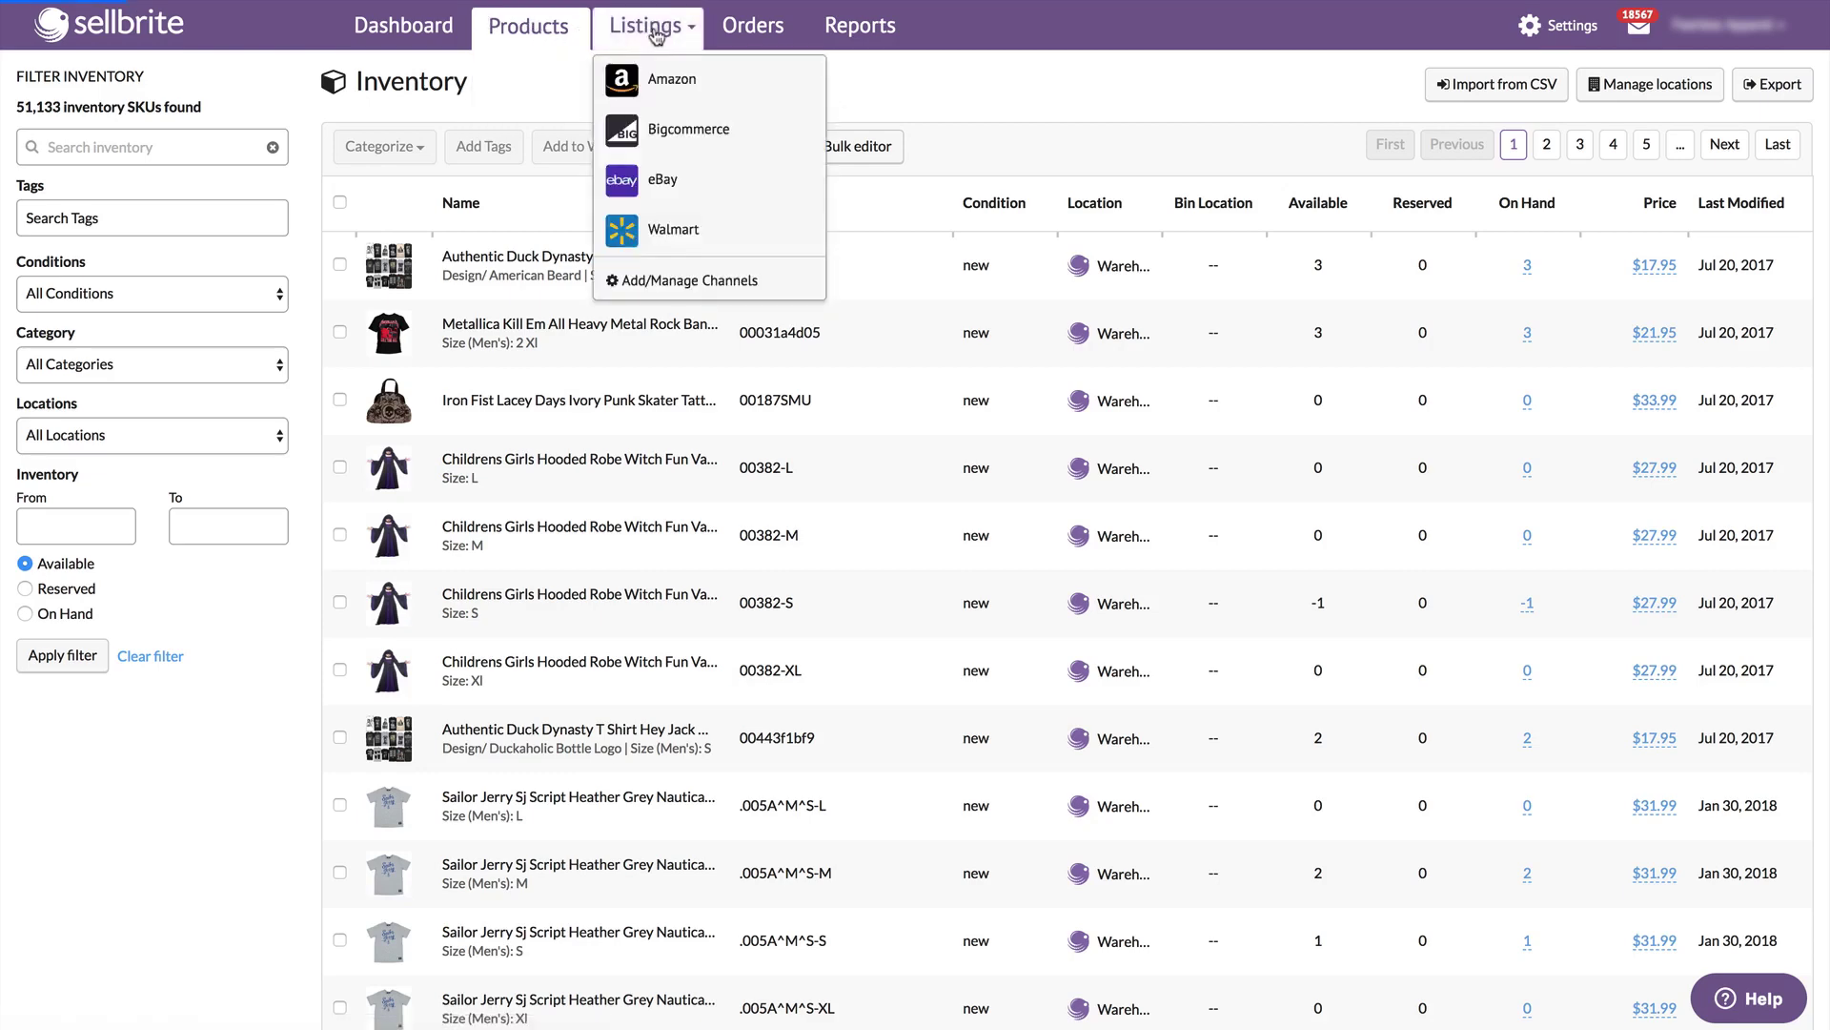
# Return to the product list and tick the Halloween mask and George Washington cutout rows
pyautogui.click(557, 32)
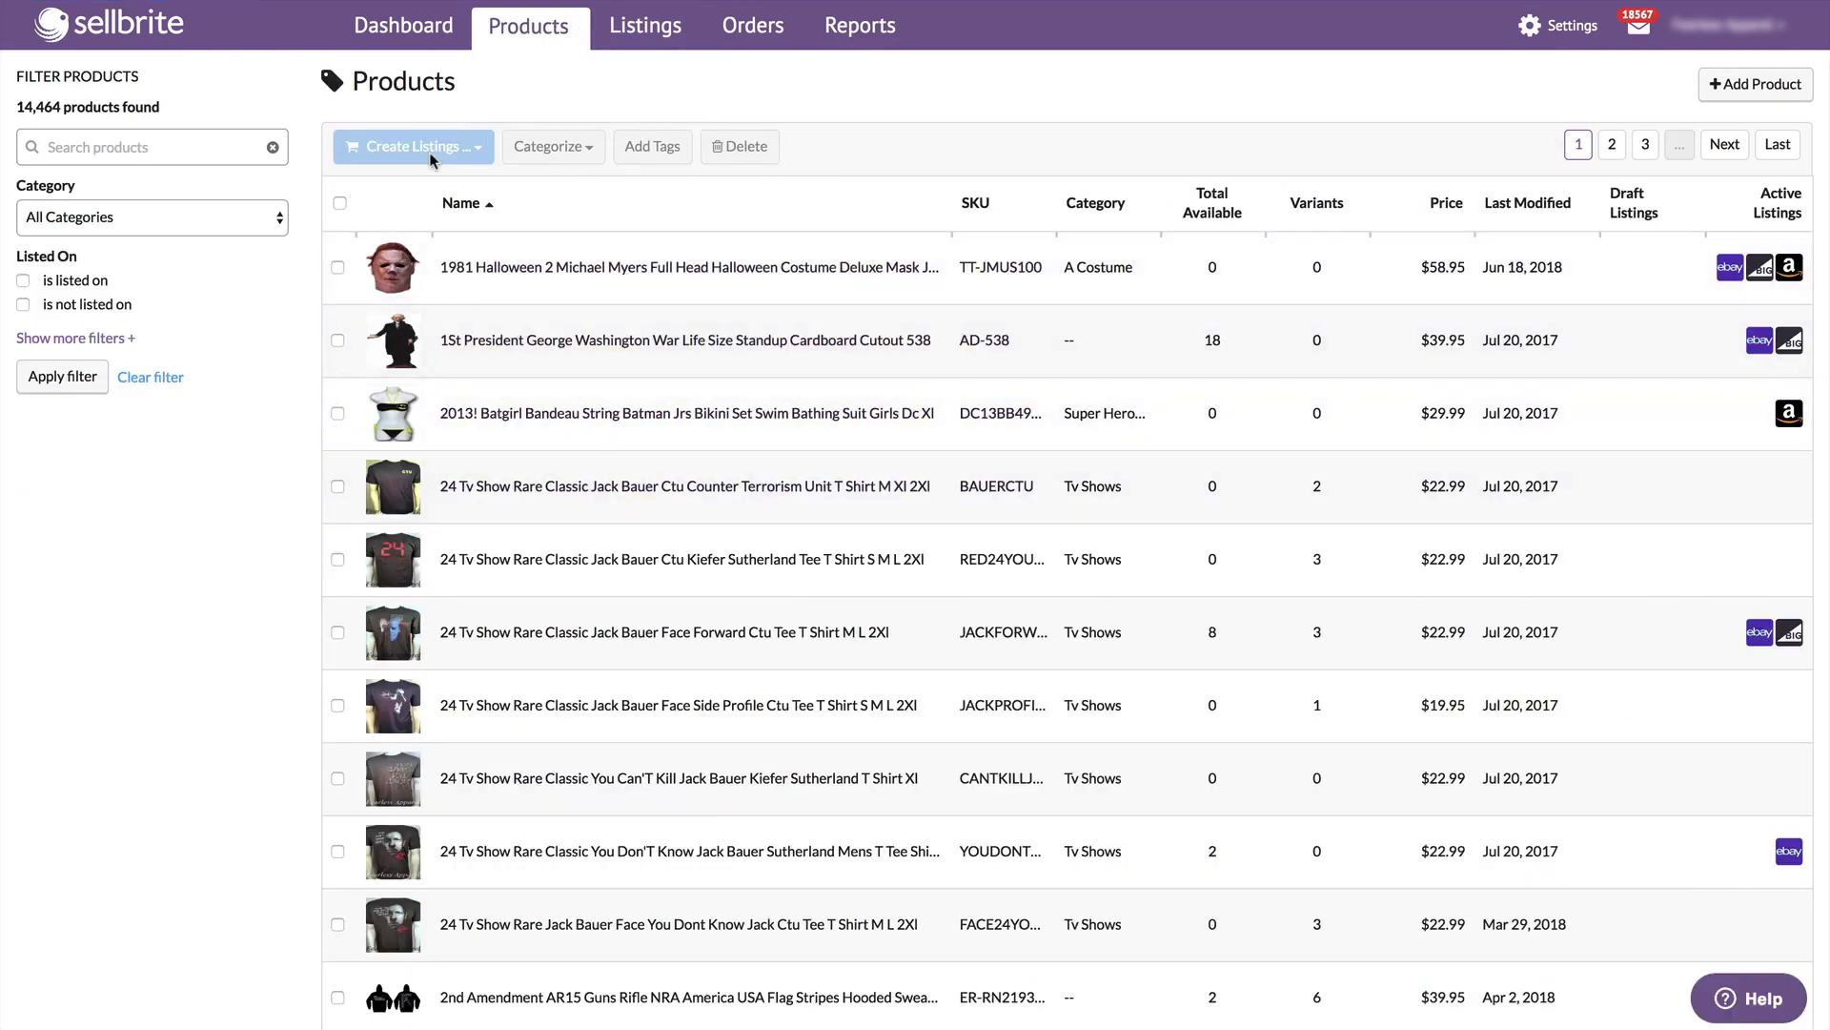
pyautogui.moveTo(401, 274)
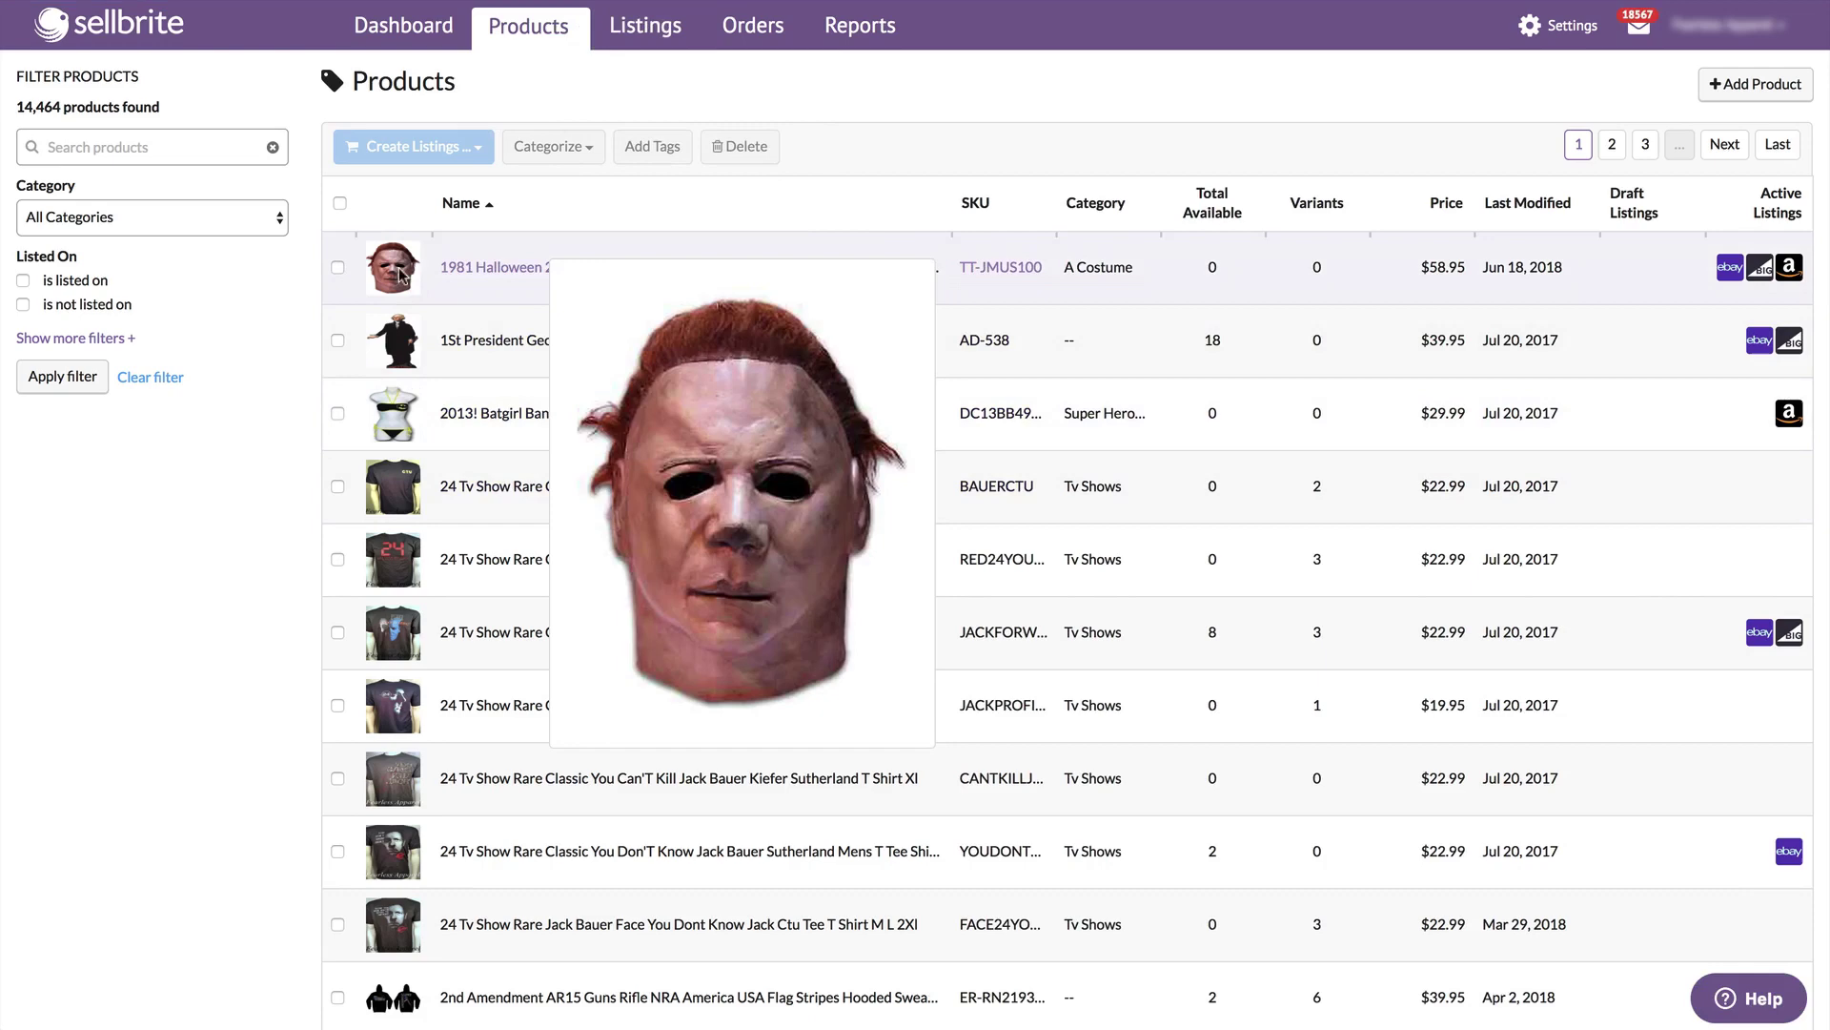
pyautogui.click(337, 267)
pyautogui.click(337, 340)
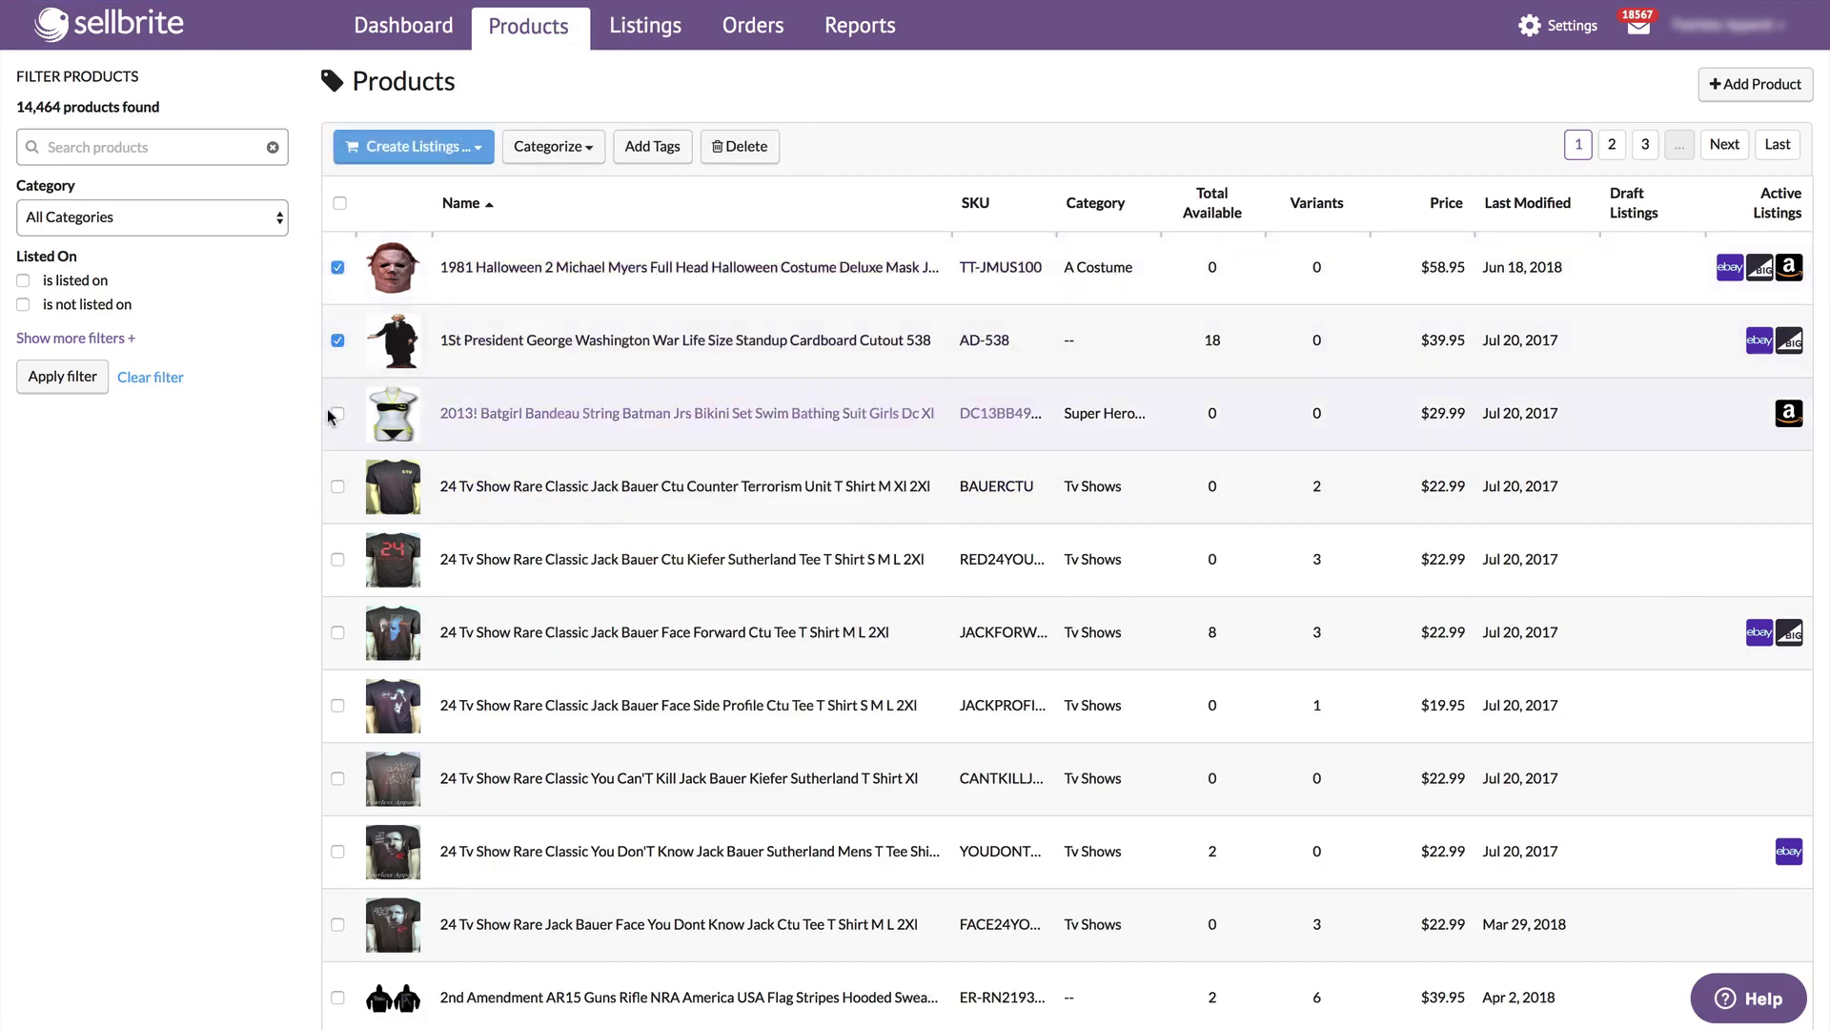
# Select every product with the header checkbox, then clear the selection again
pyautogui.moveTo(474, 148)
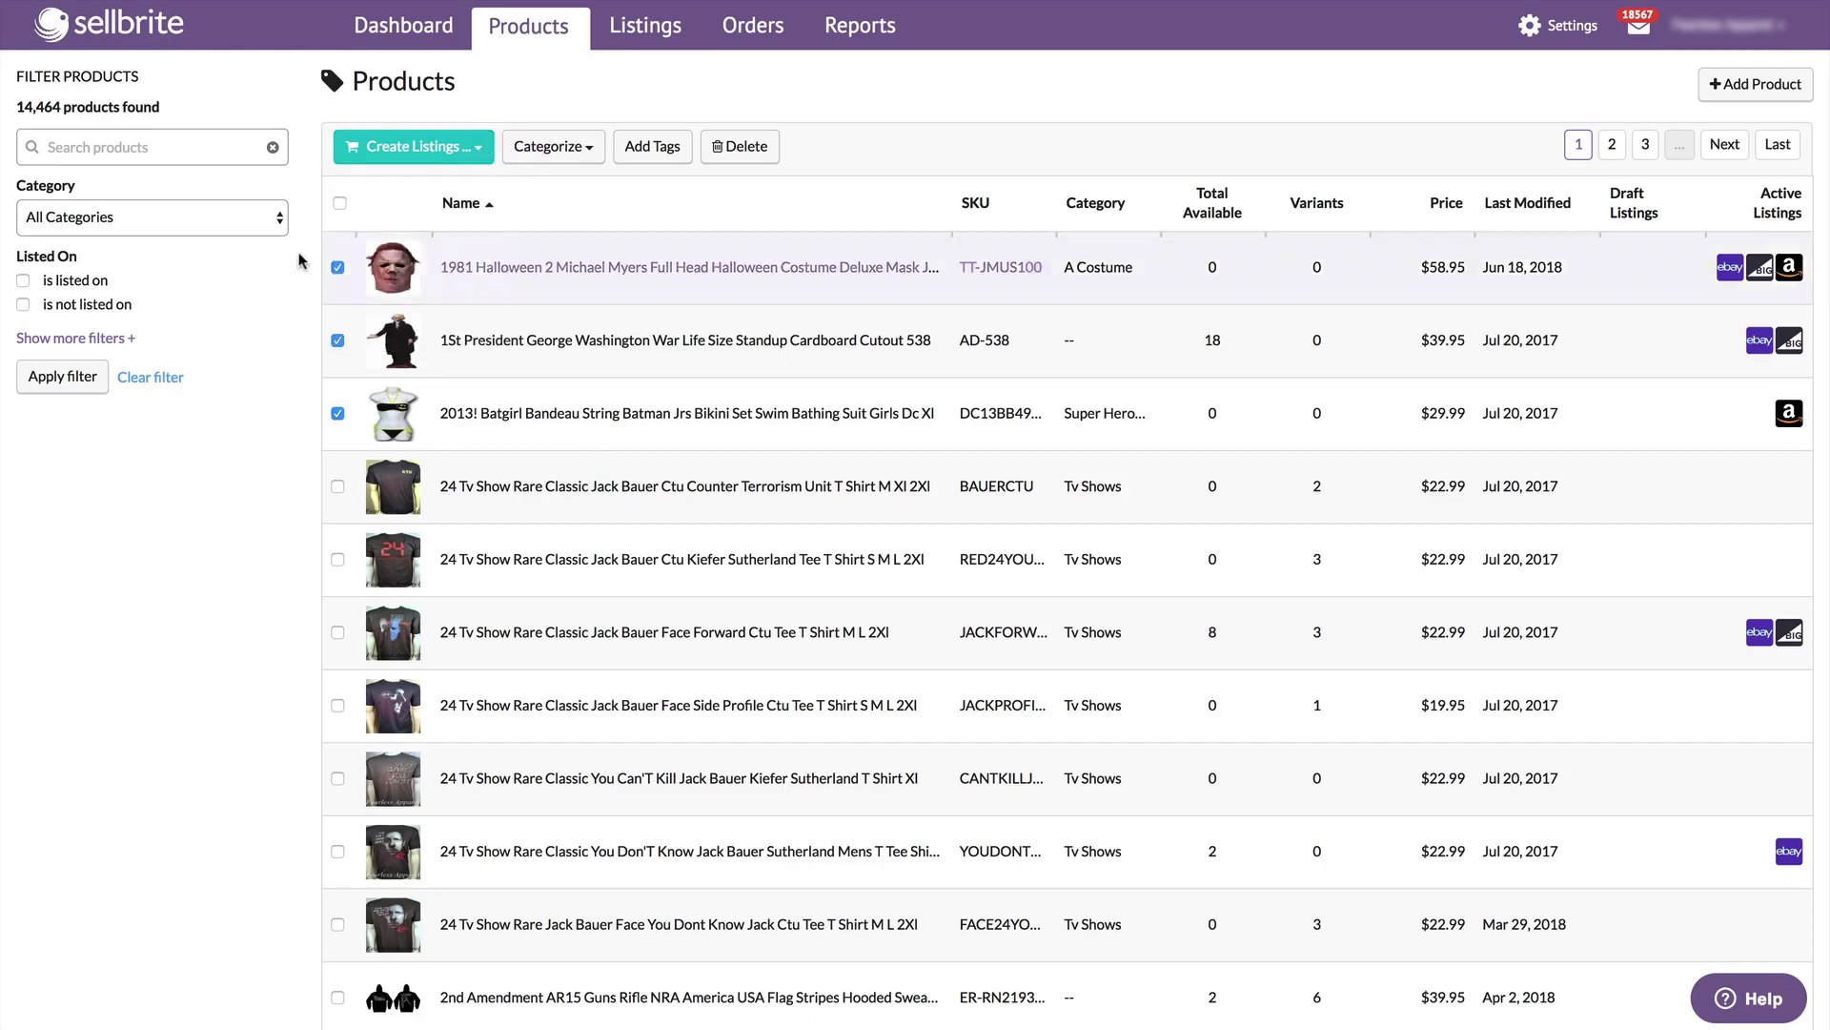
pyautogui.click(338, 204)
pyautogui.click(337, 204)
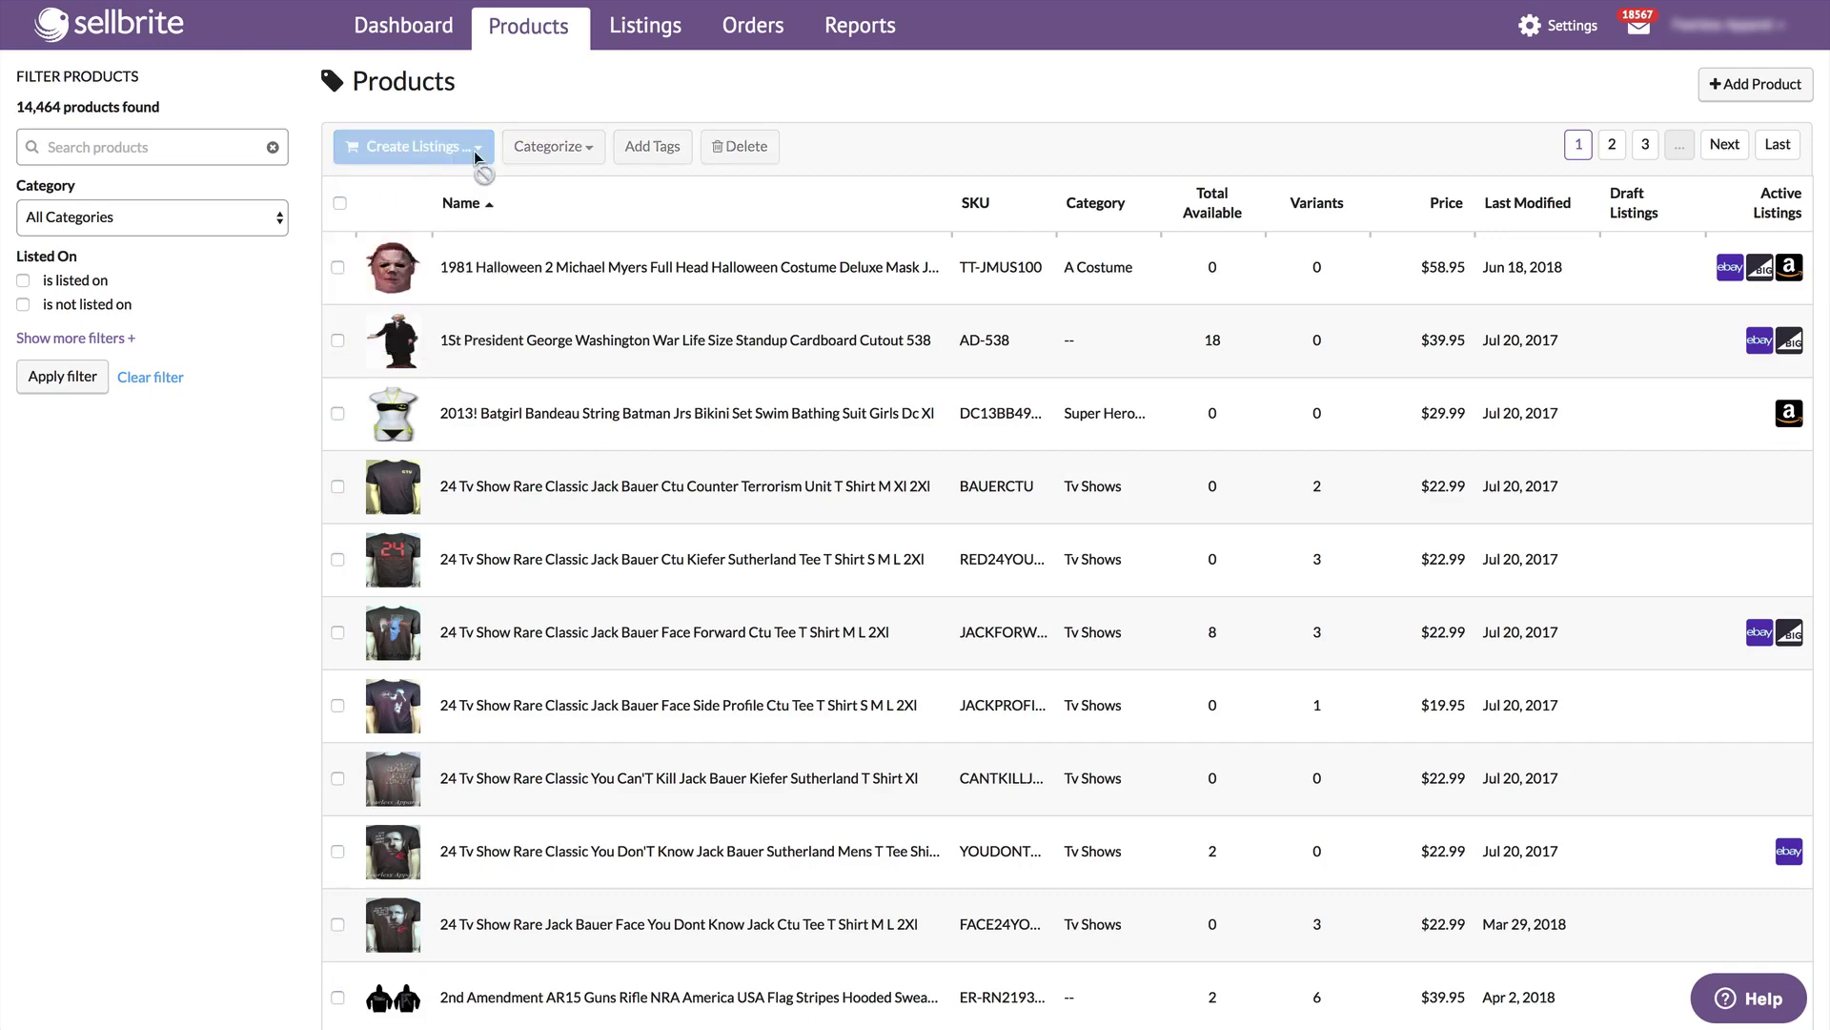
pyautogui.moveTo(653, 19)
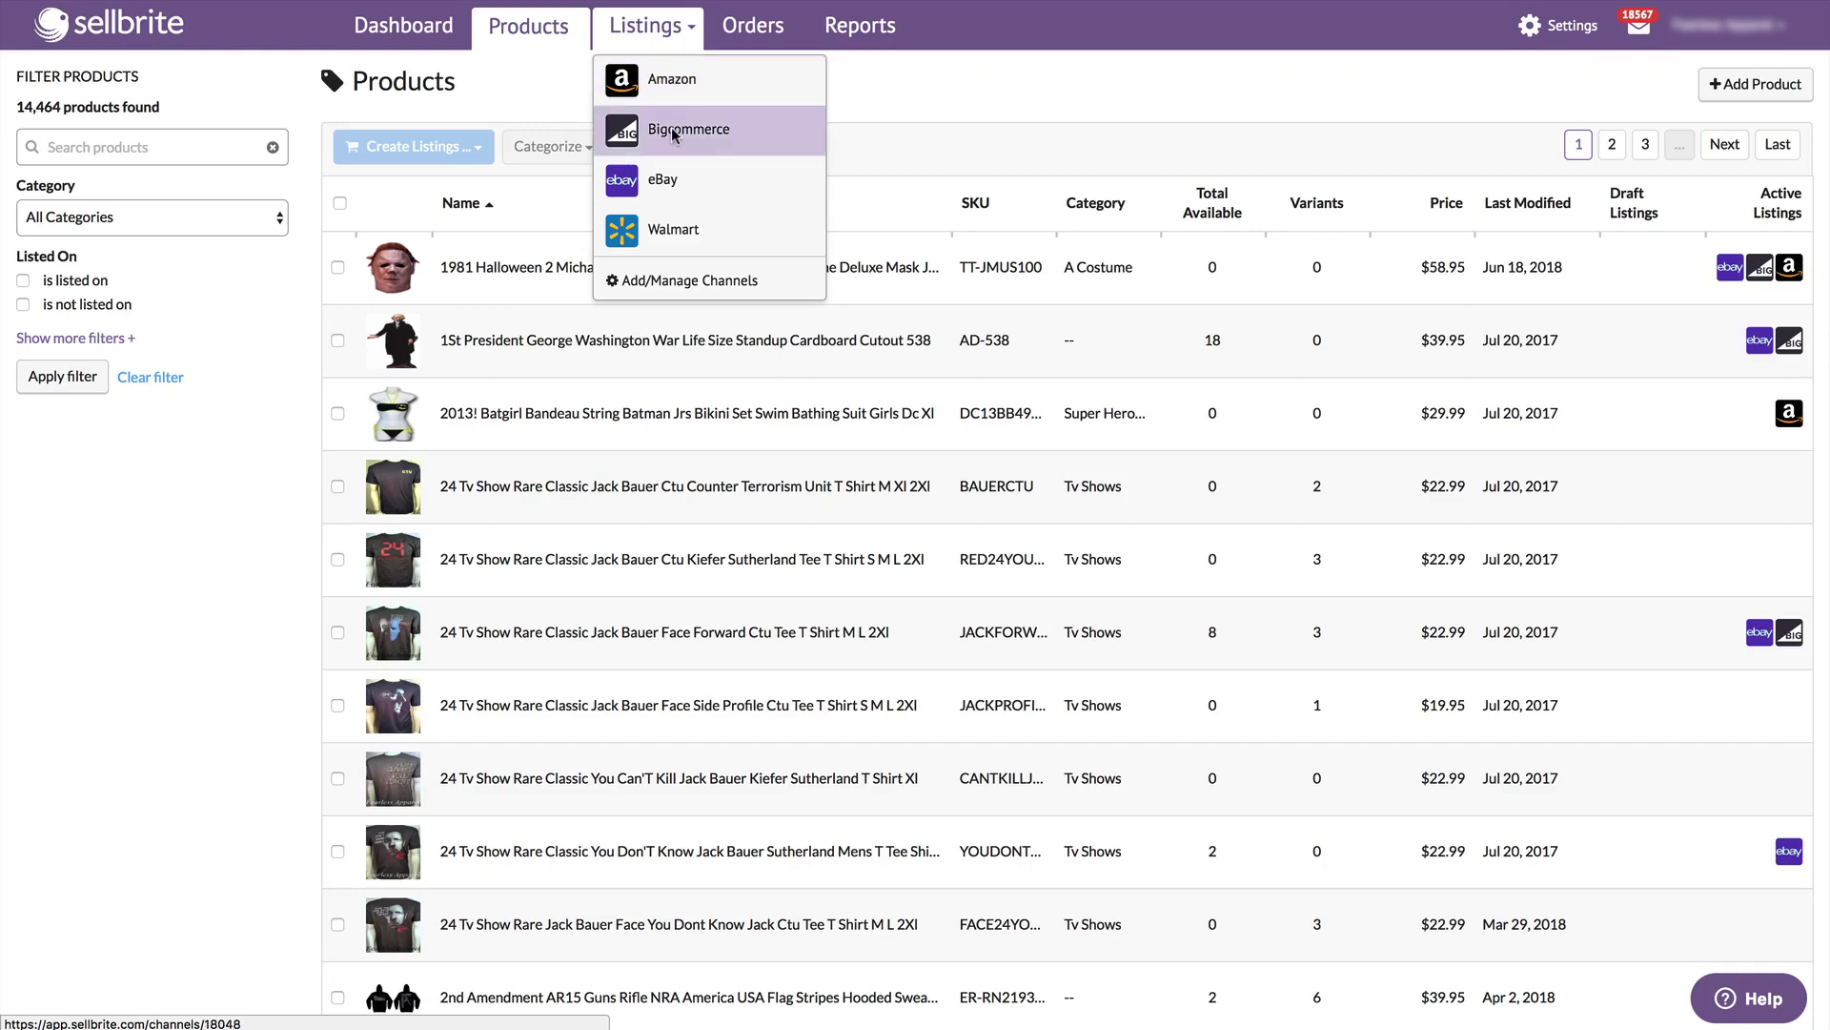
# Bring up the Products menu, then the Listings sales-channel menu
pyautogui.click(538, 32)
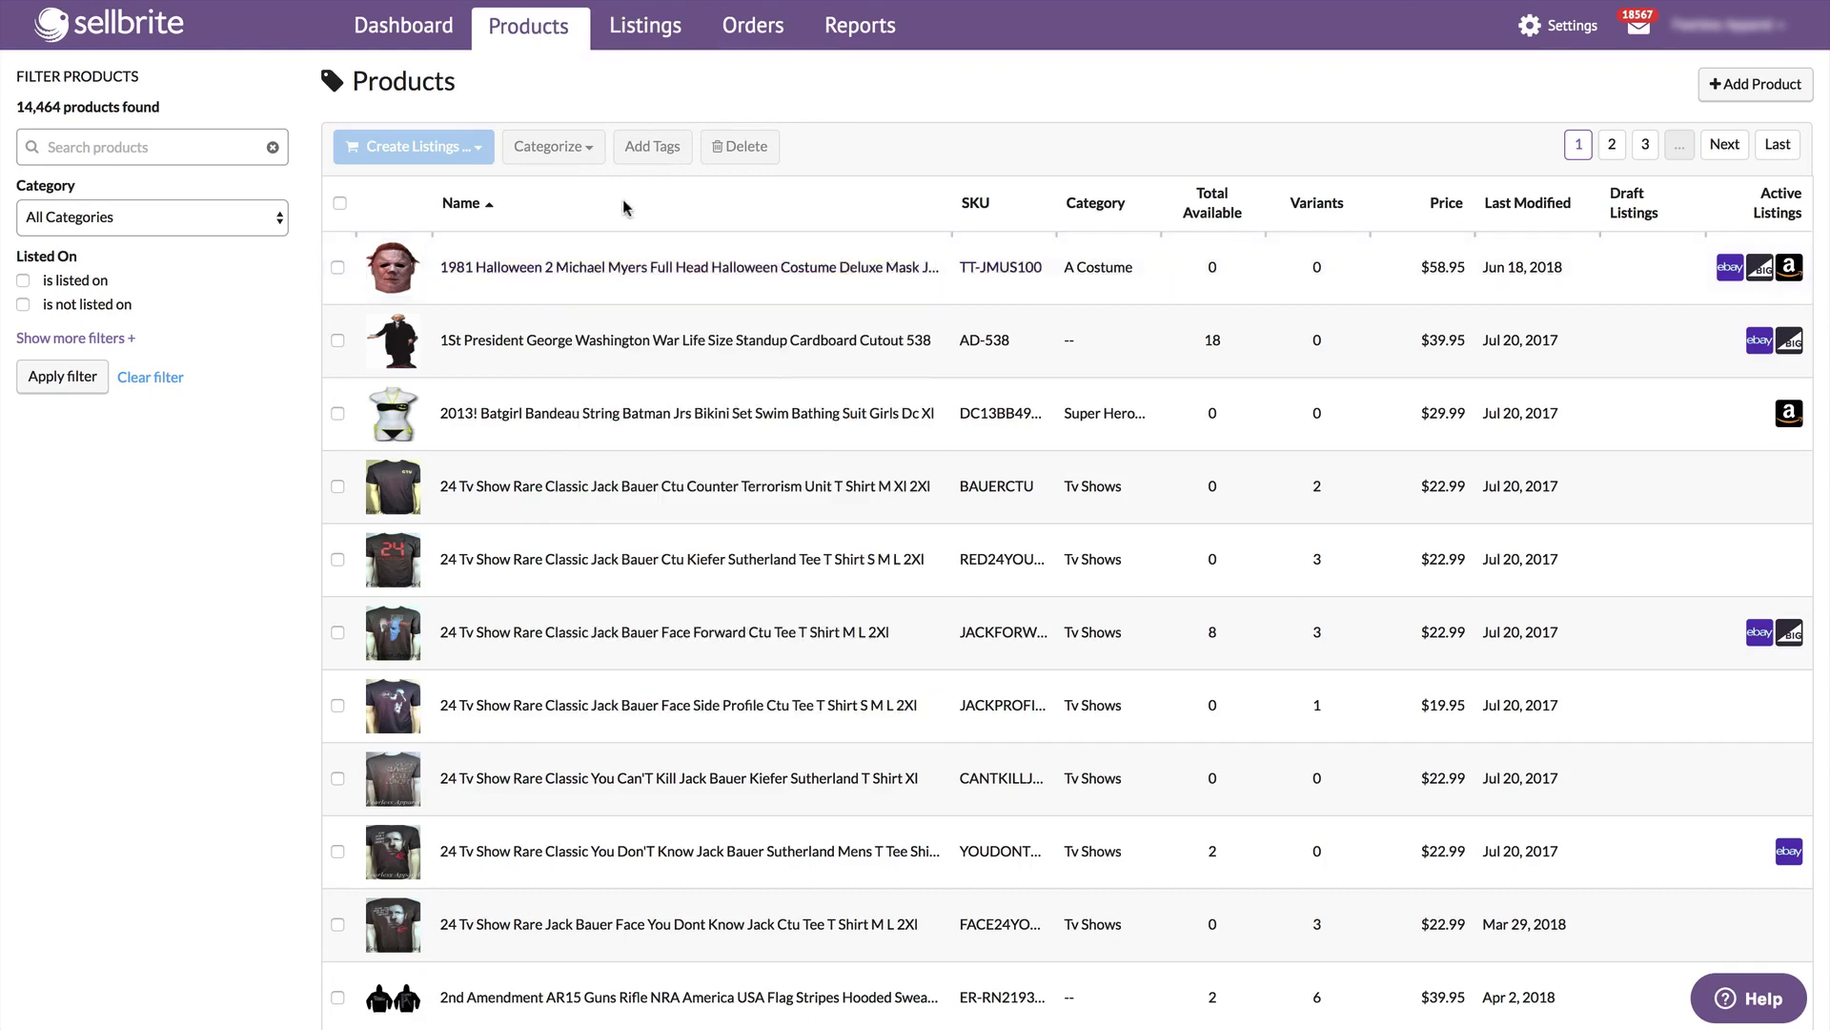
pyautogui.click(662, 28)
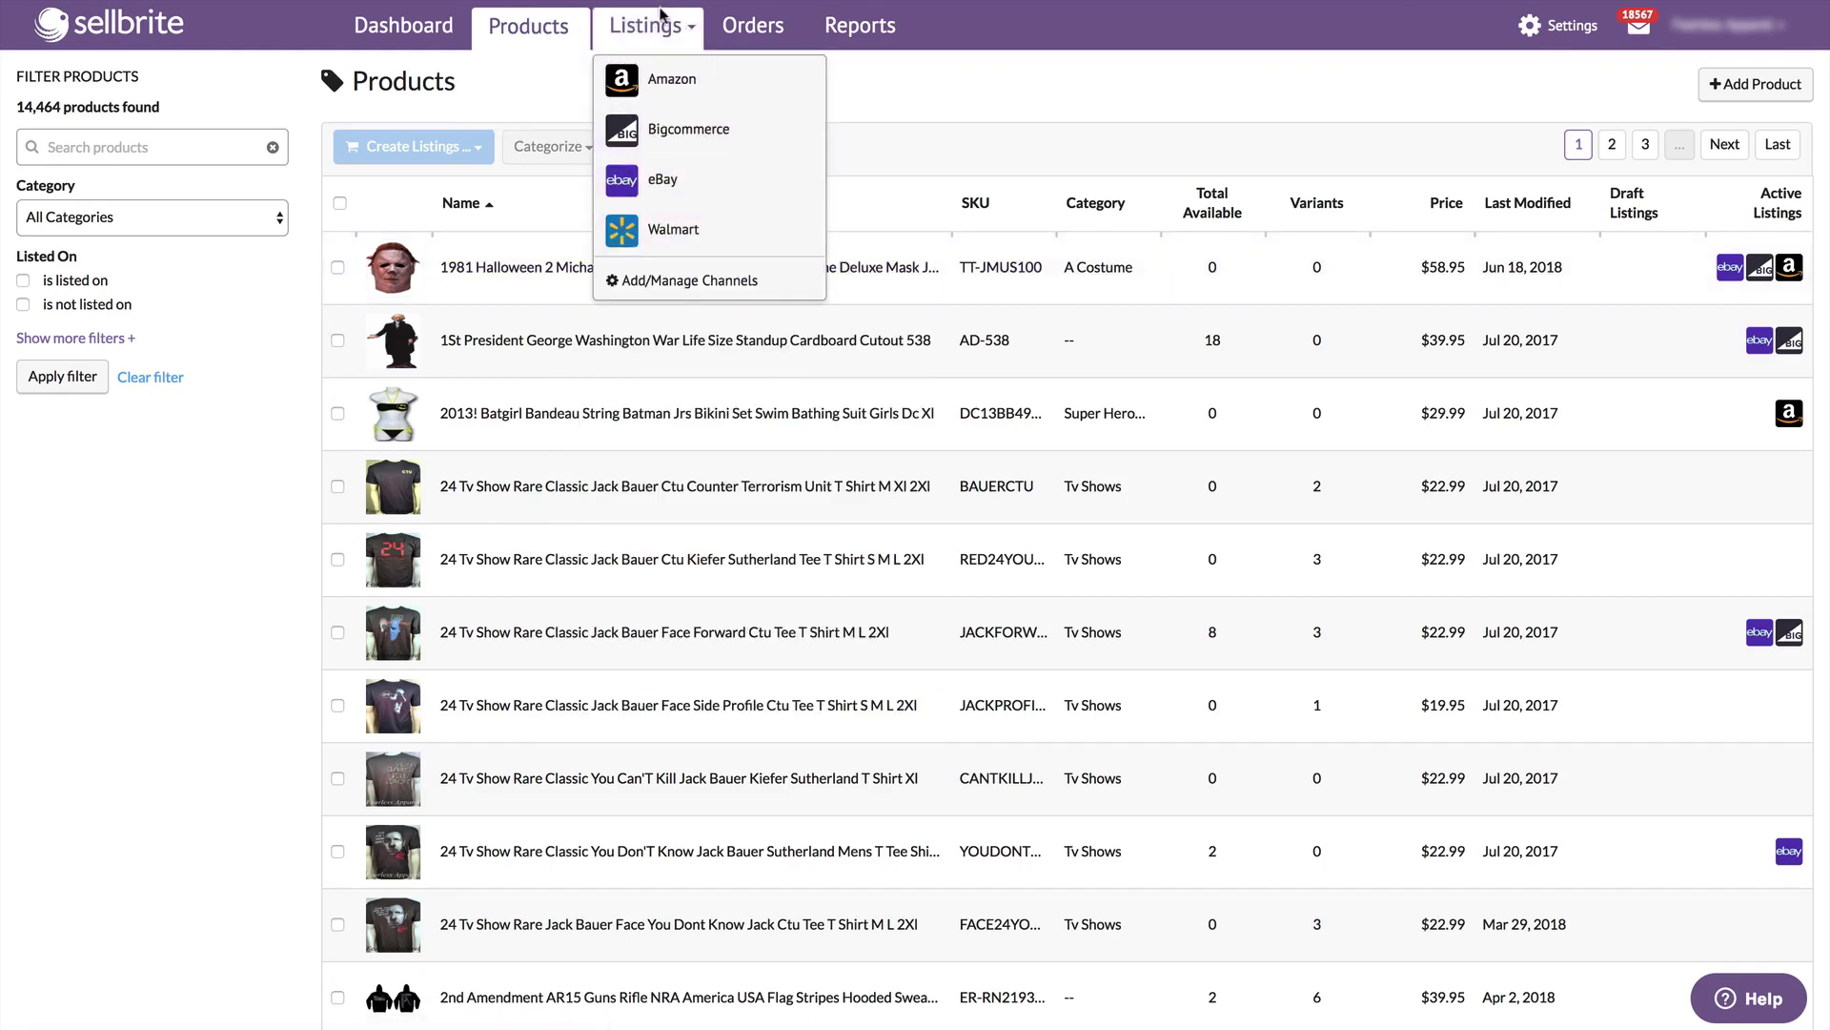
# Open Amazon Listings on the Active tab, showing 25,859 listings, and inspect the link icons
pyautogui.click(662, 86)
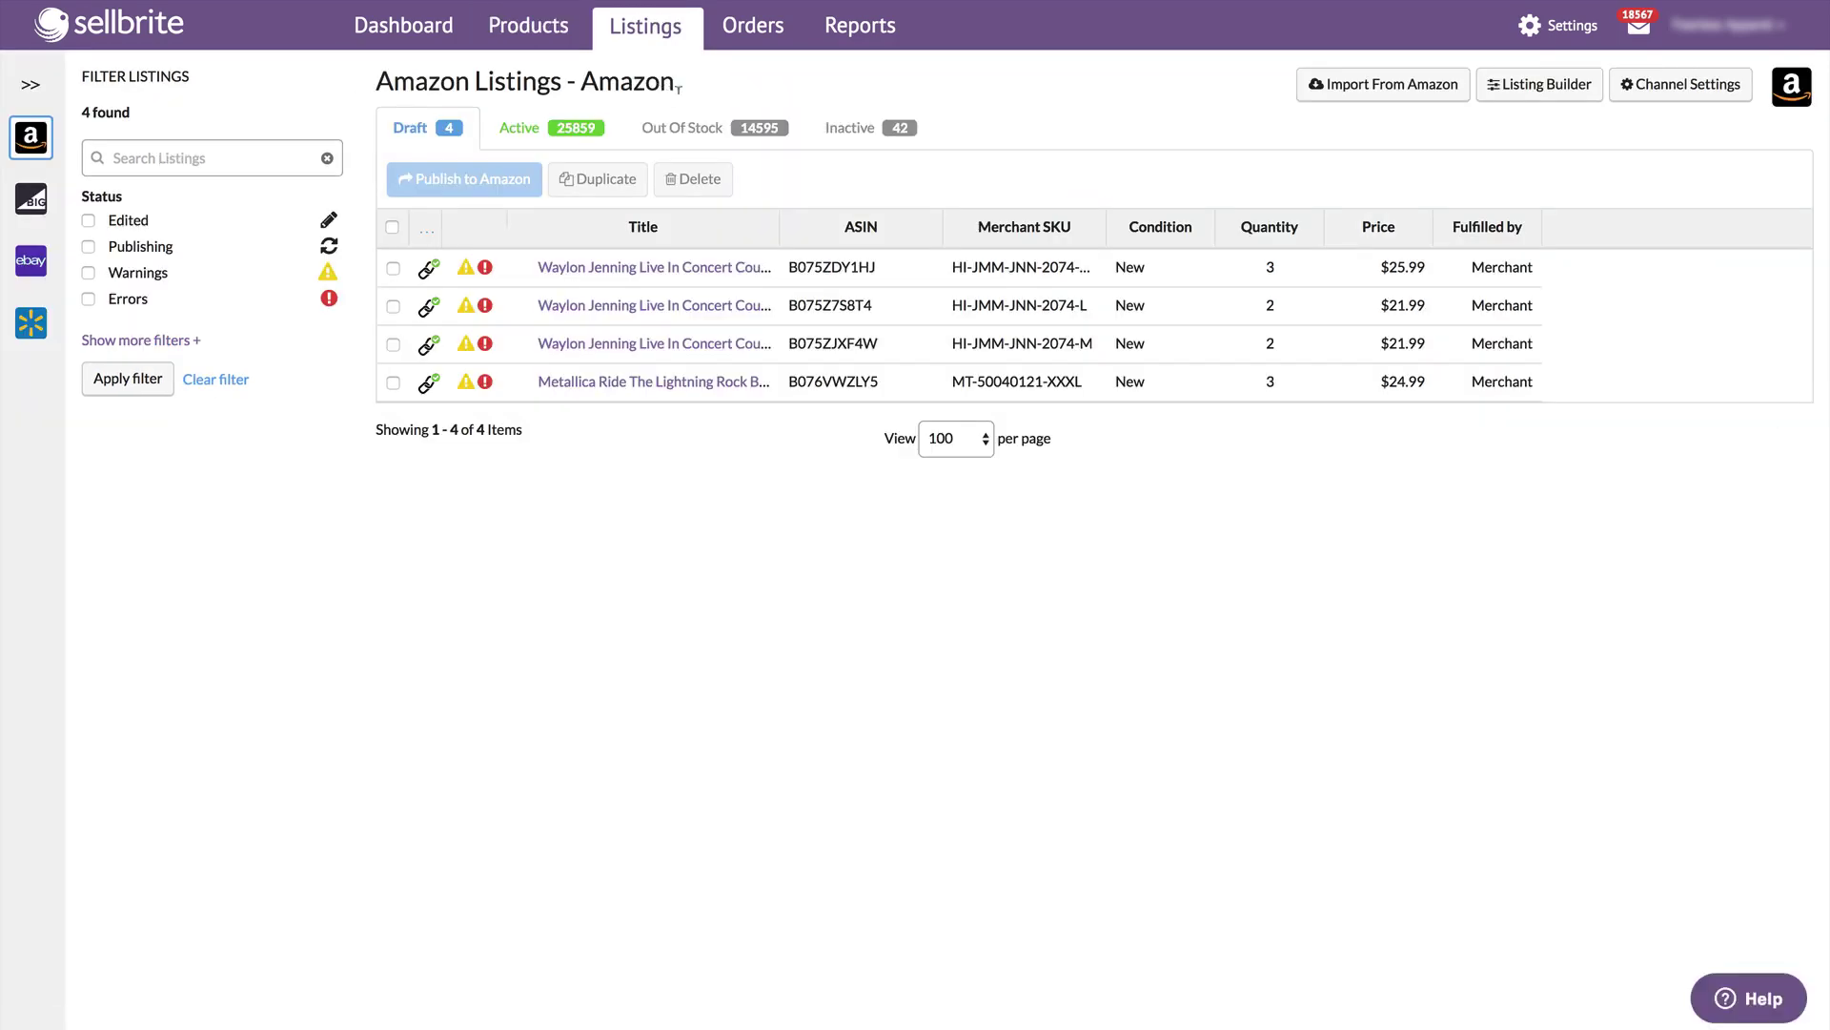
pyautogui.click(551, 134)
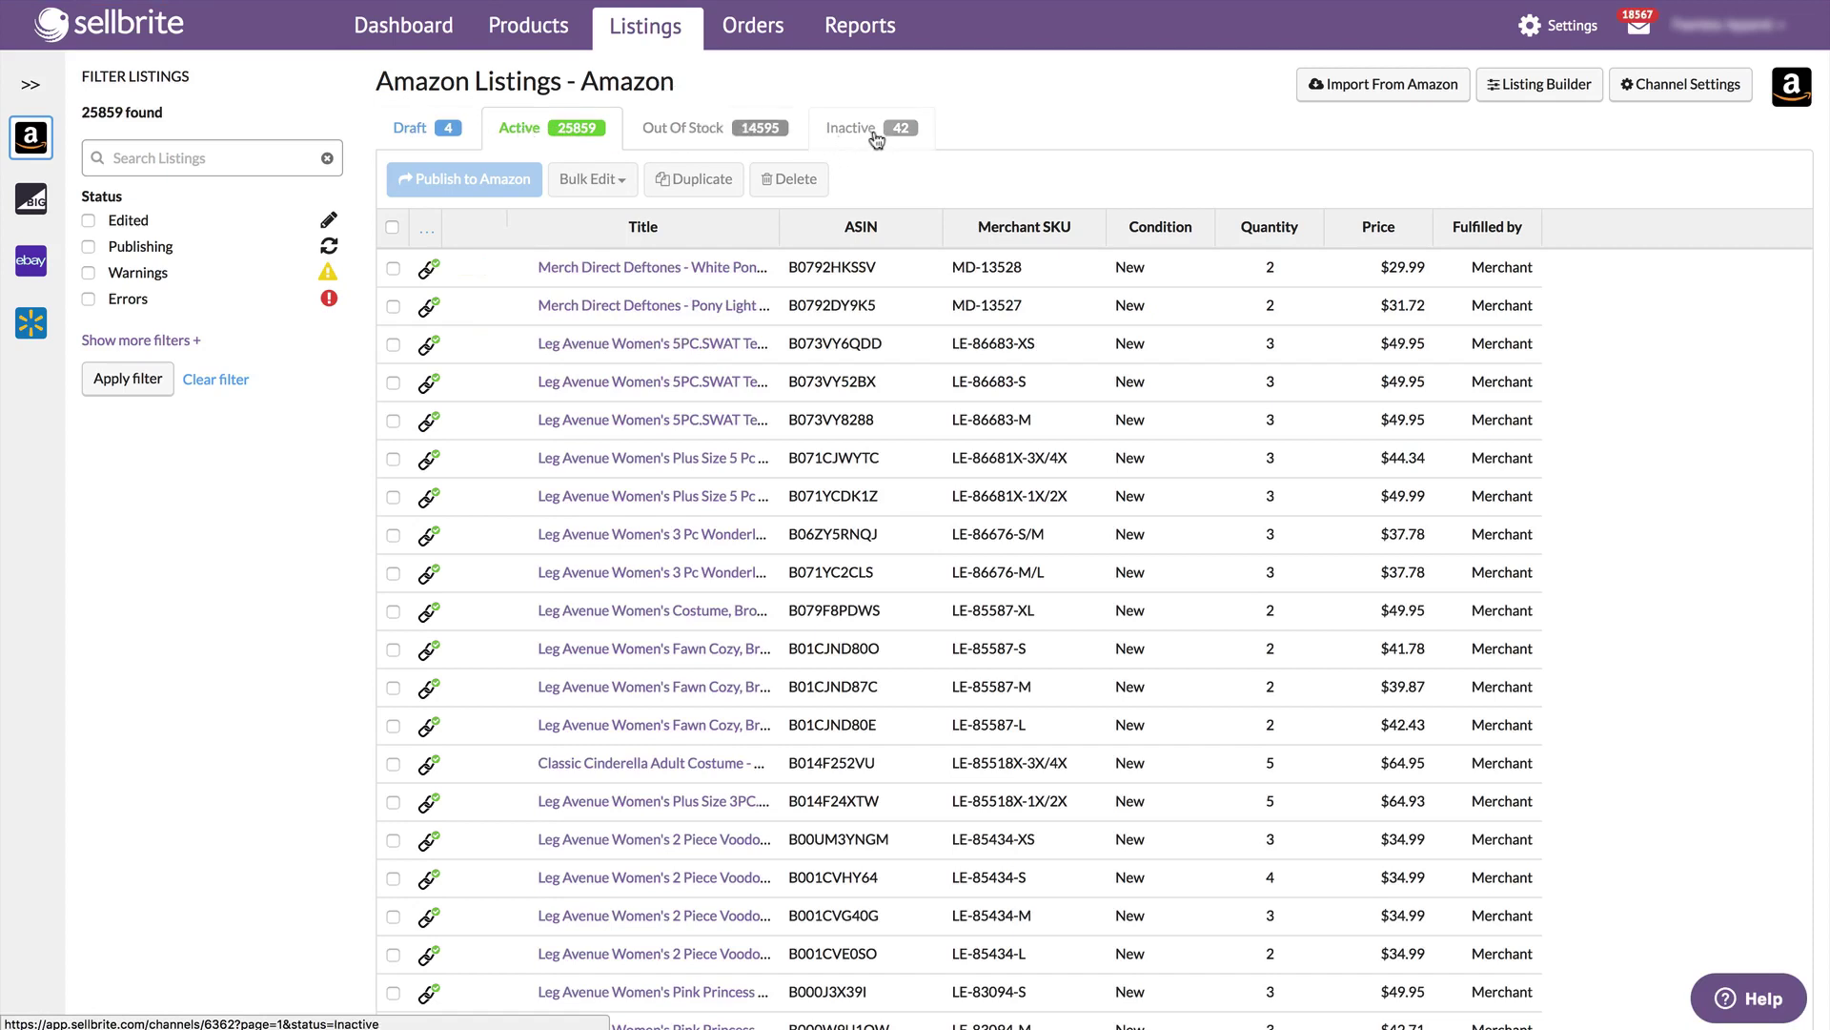
pyautogui.moveTo(428, 423)
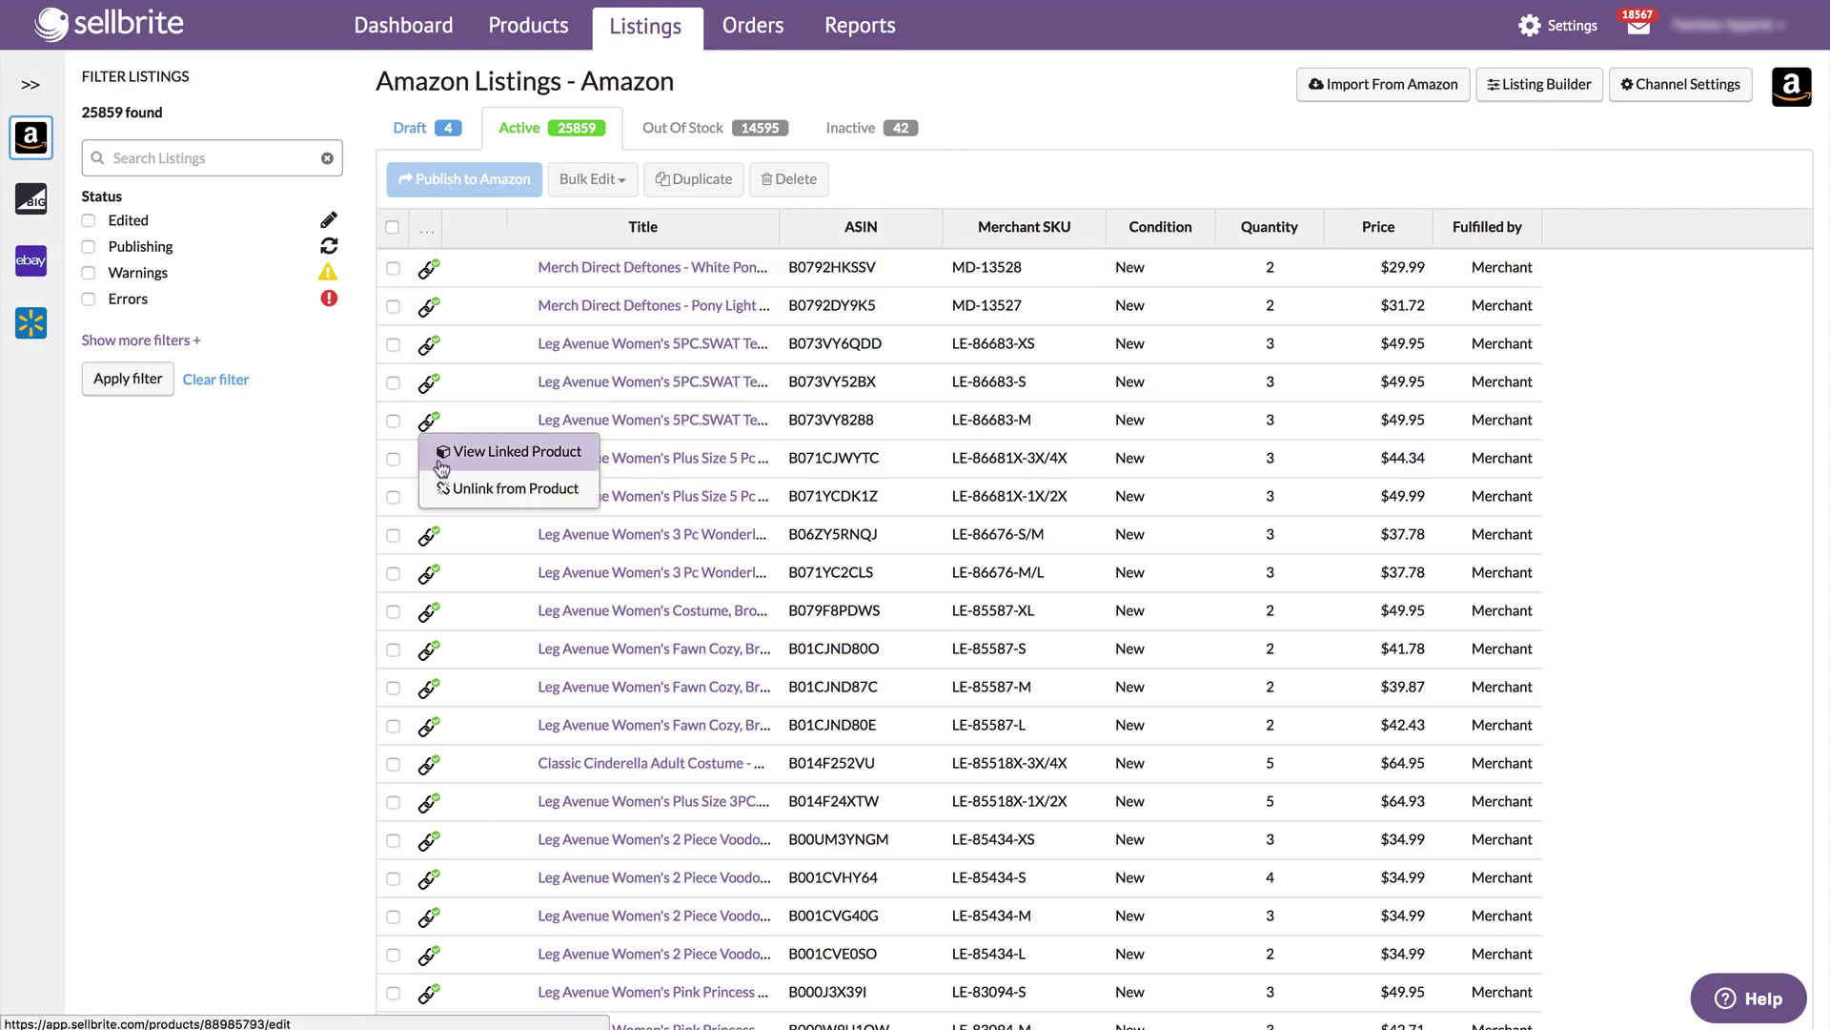
pyautogui.moveTo(412, 288)
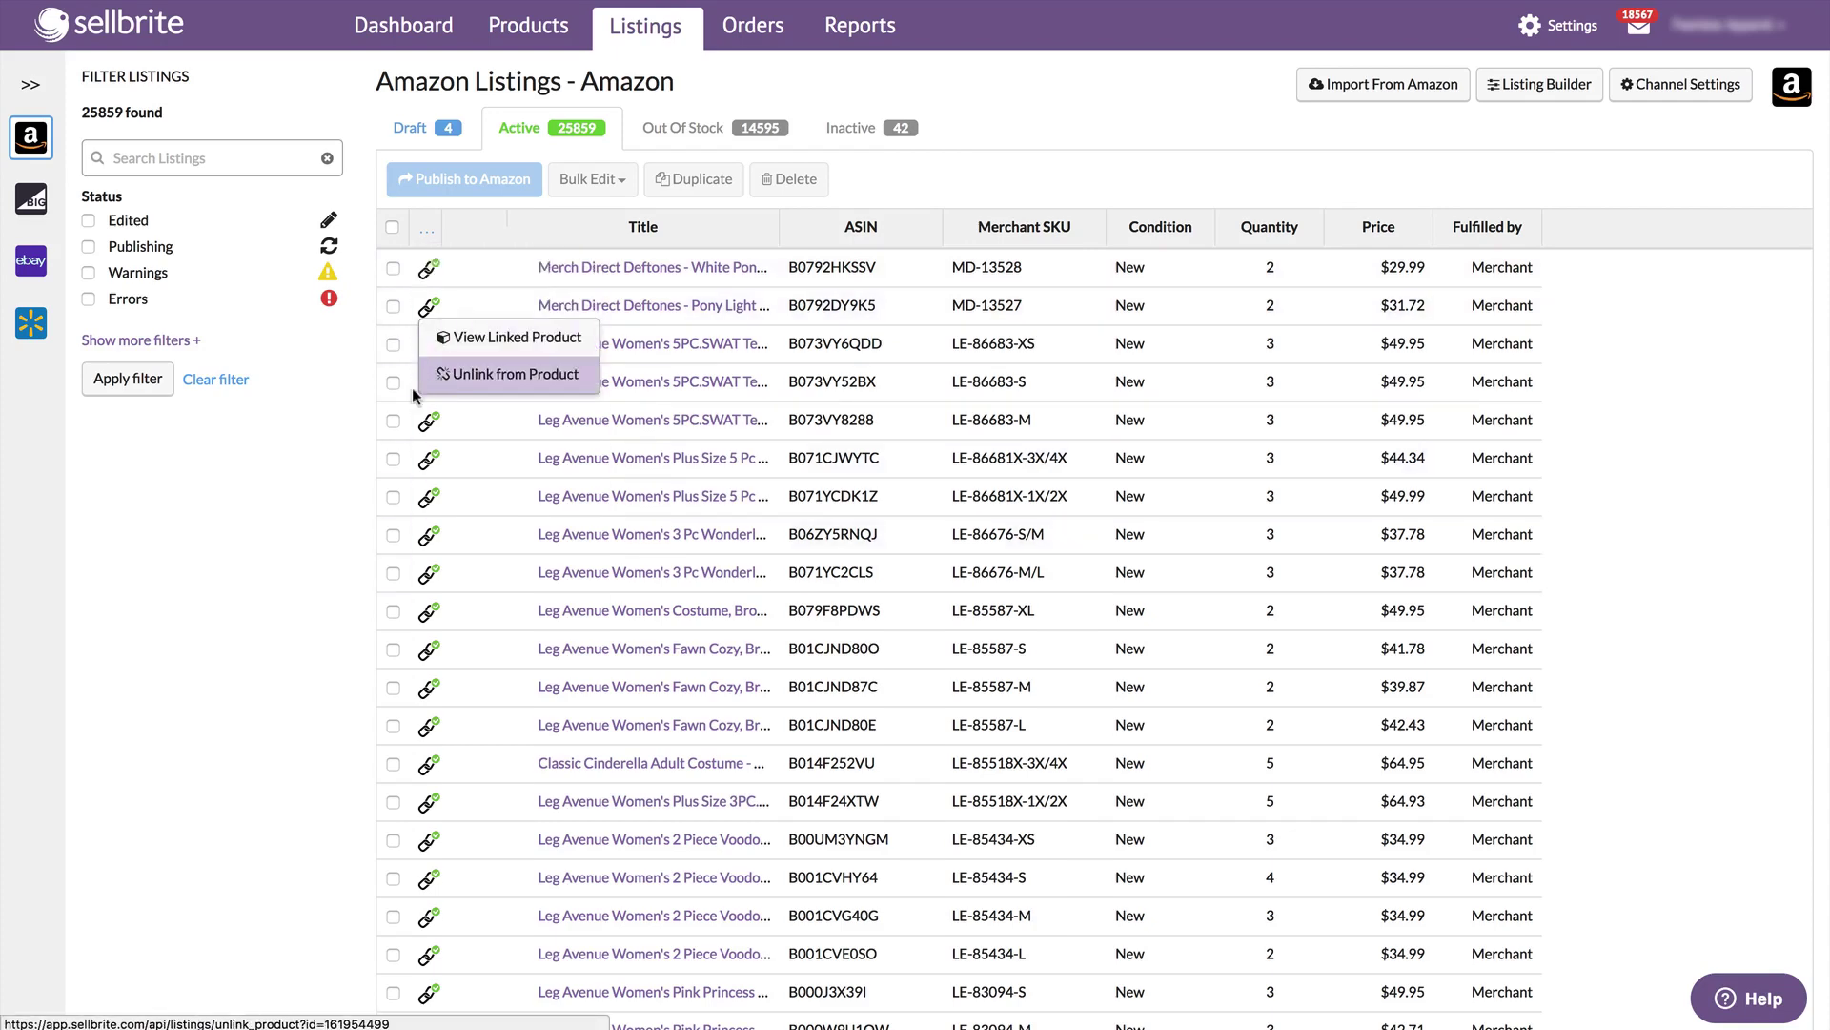
pyautogui.moveTo(425, 530)
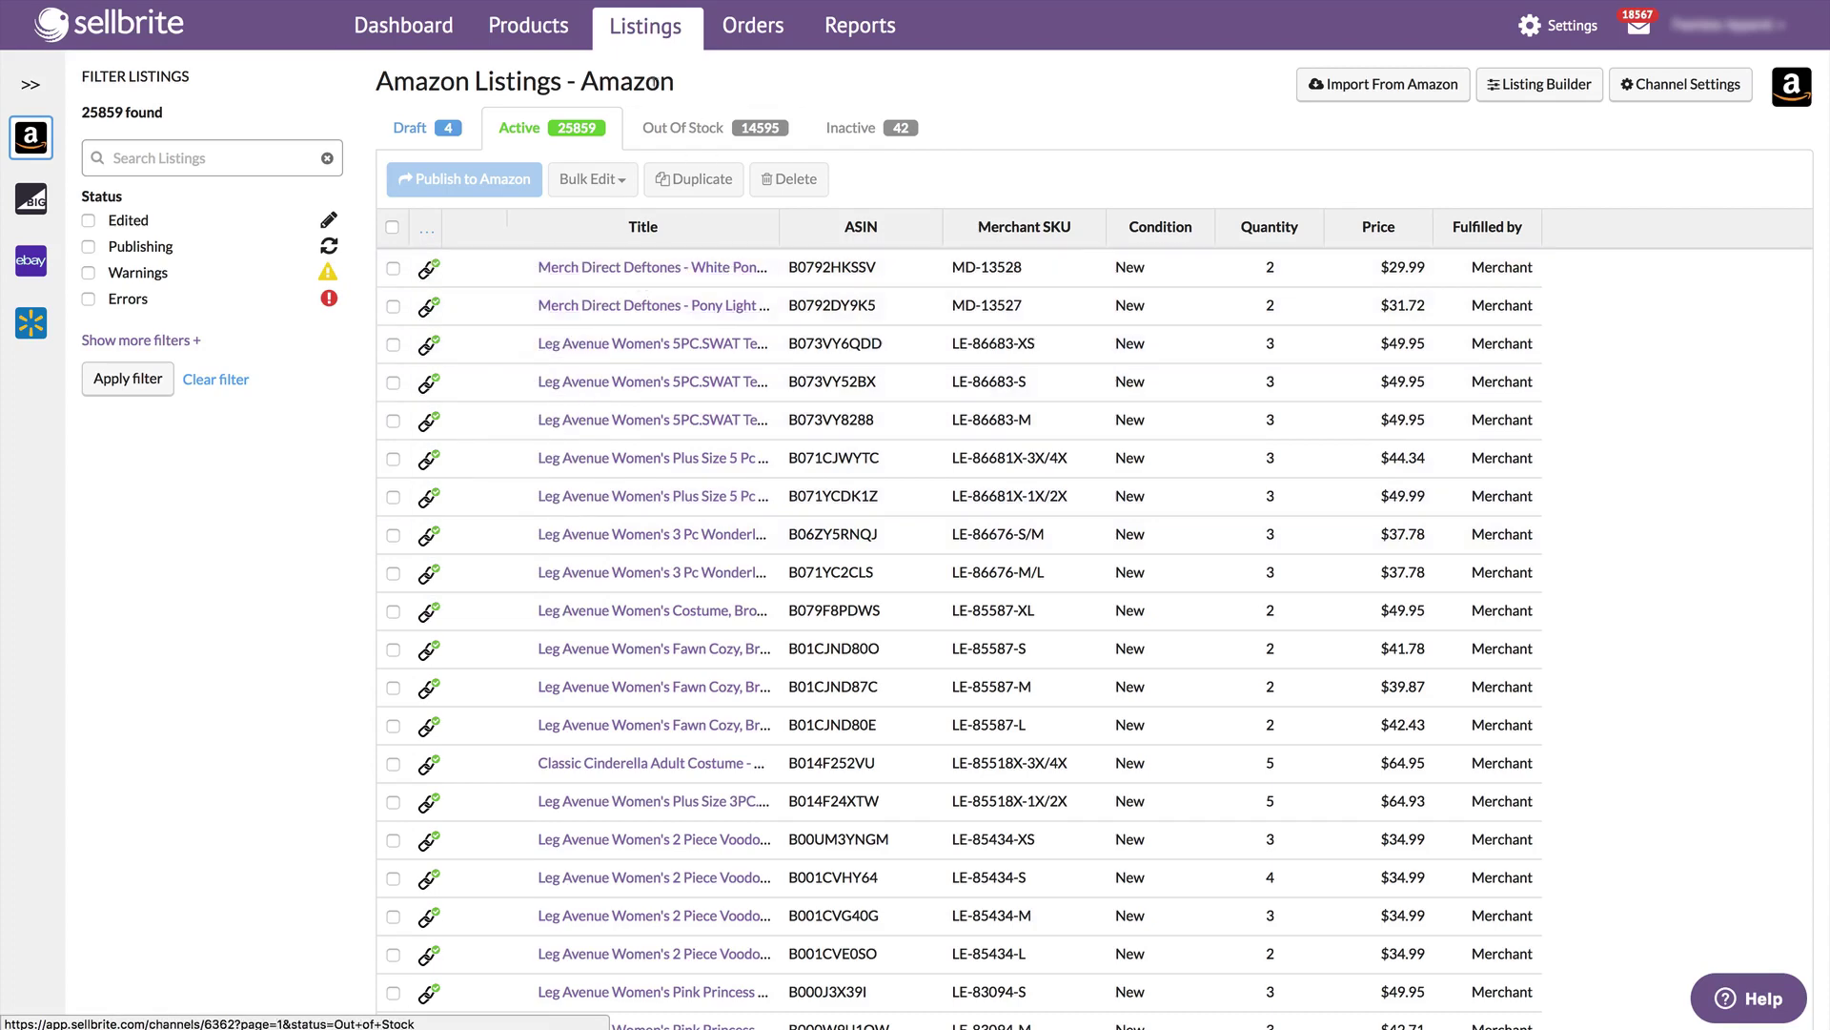
pyautogui.moveTo(519, 33)
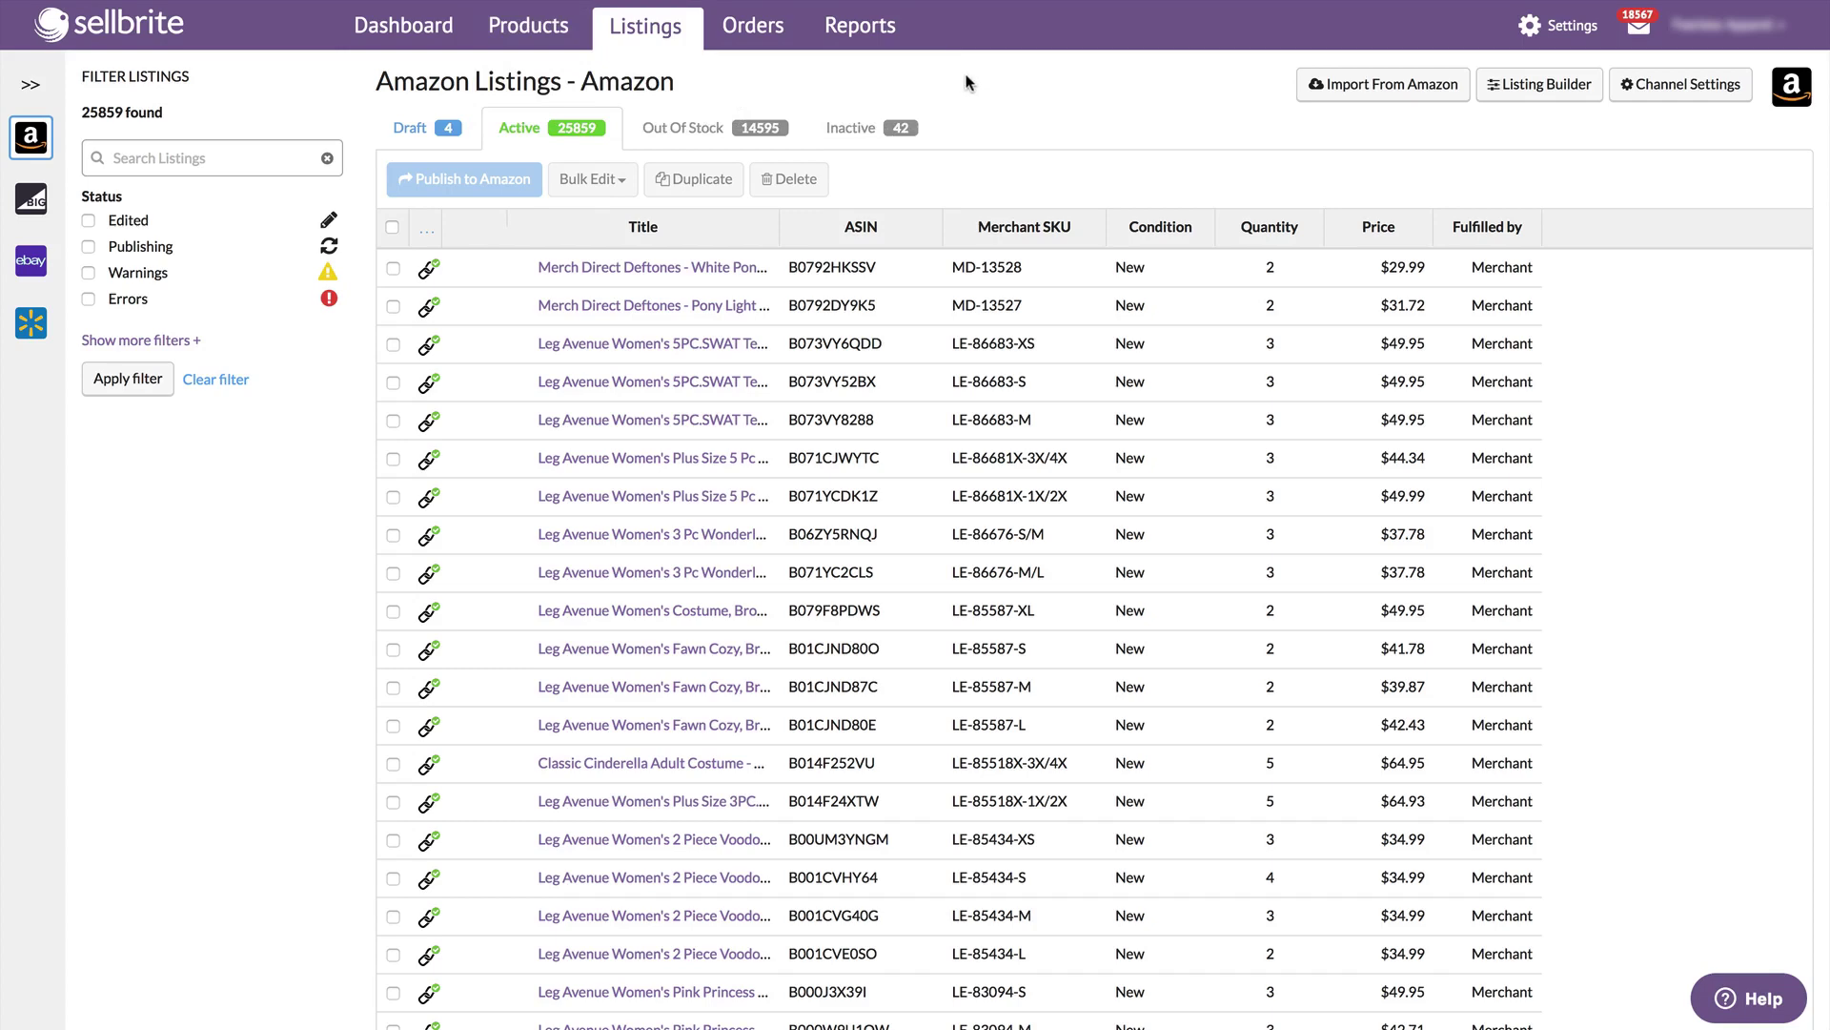
pyautogui.click(639, 28)
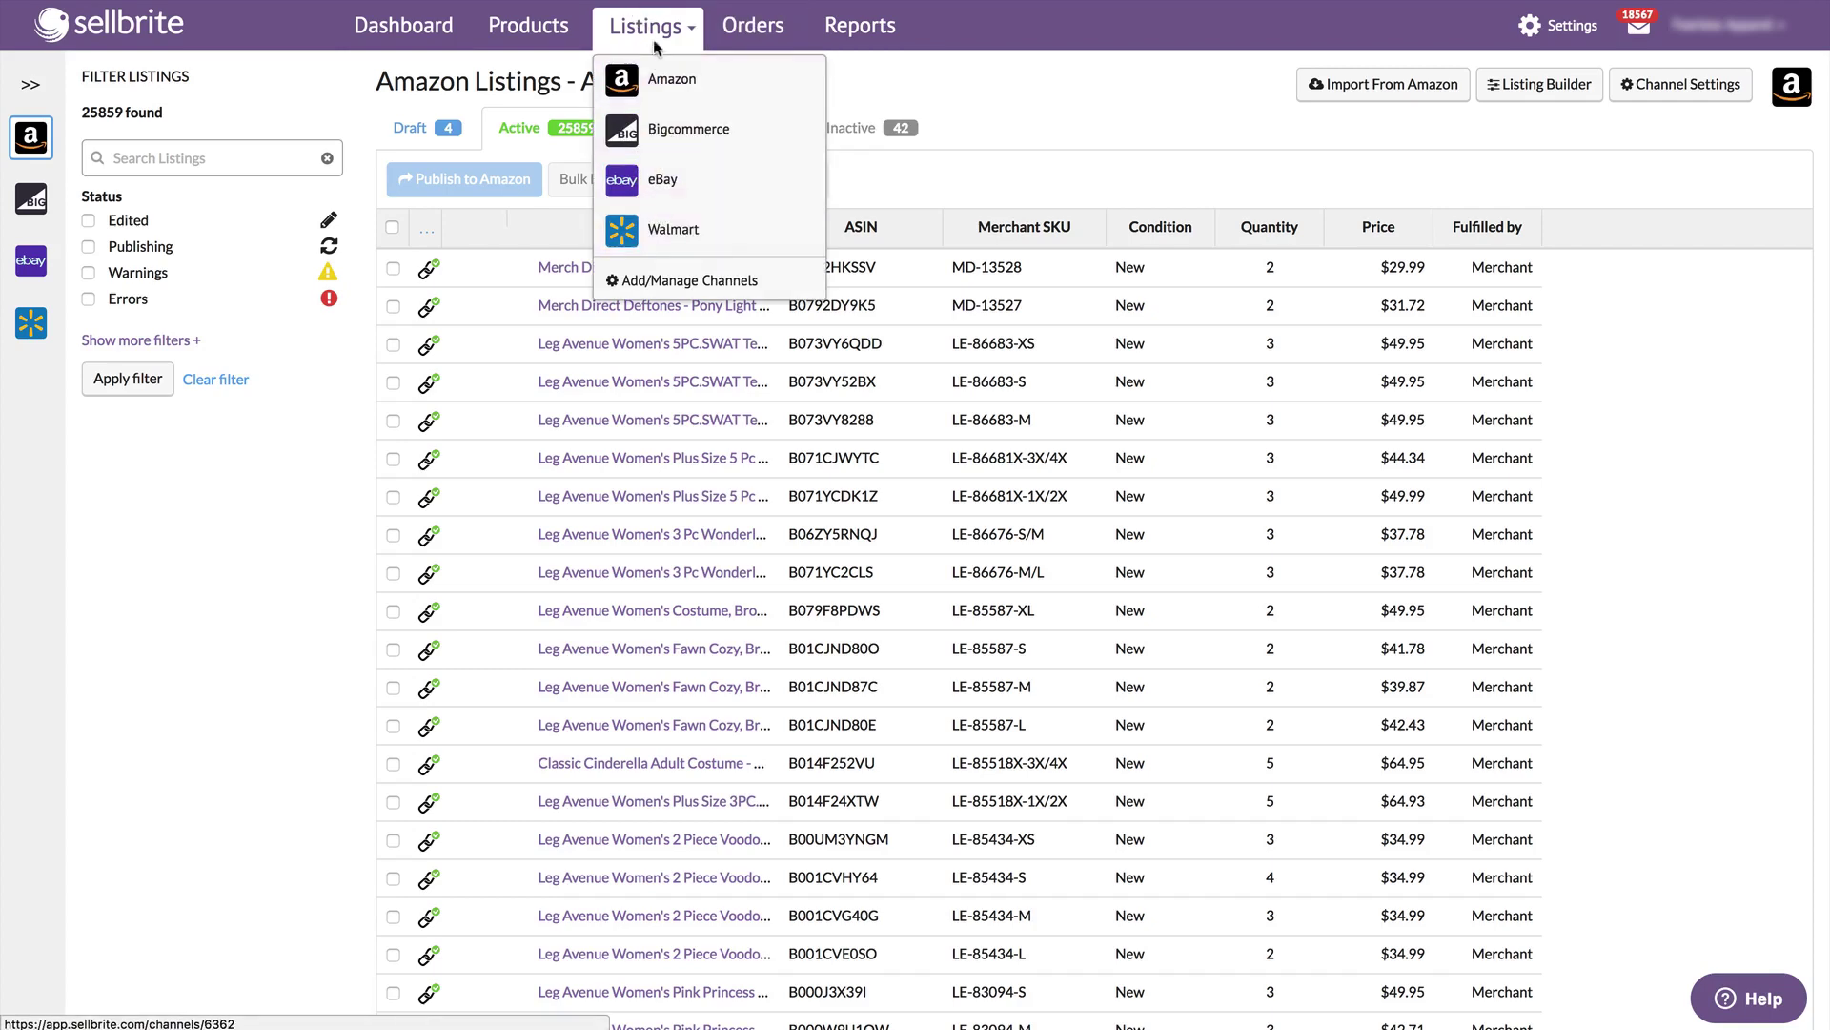
# Go to the Orders list and open the top ready-to-ship eBay order ($18.70, one item)
pyautogui.click(763, 23)
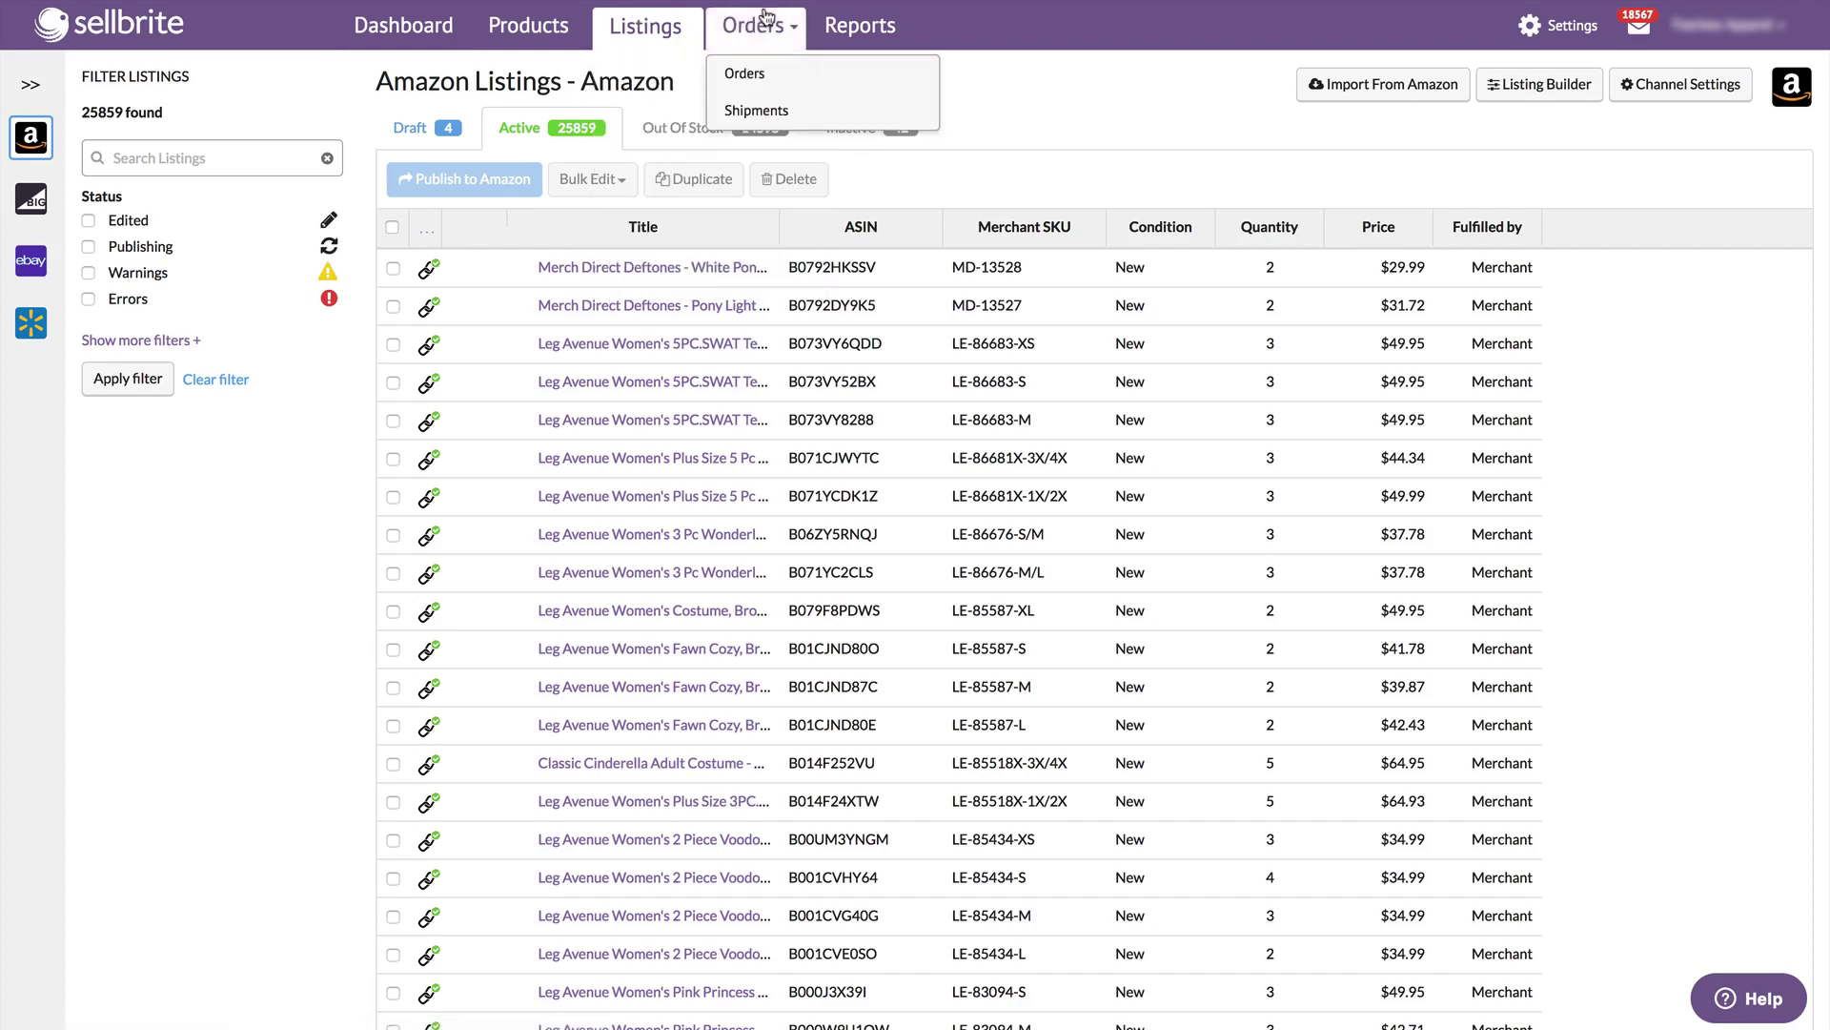
pyautogui.click(759, 76)
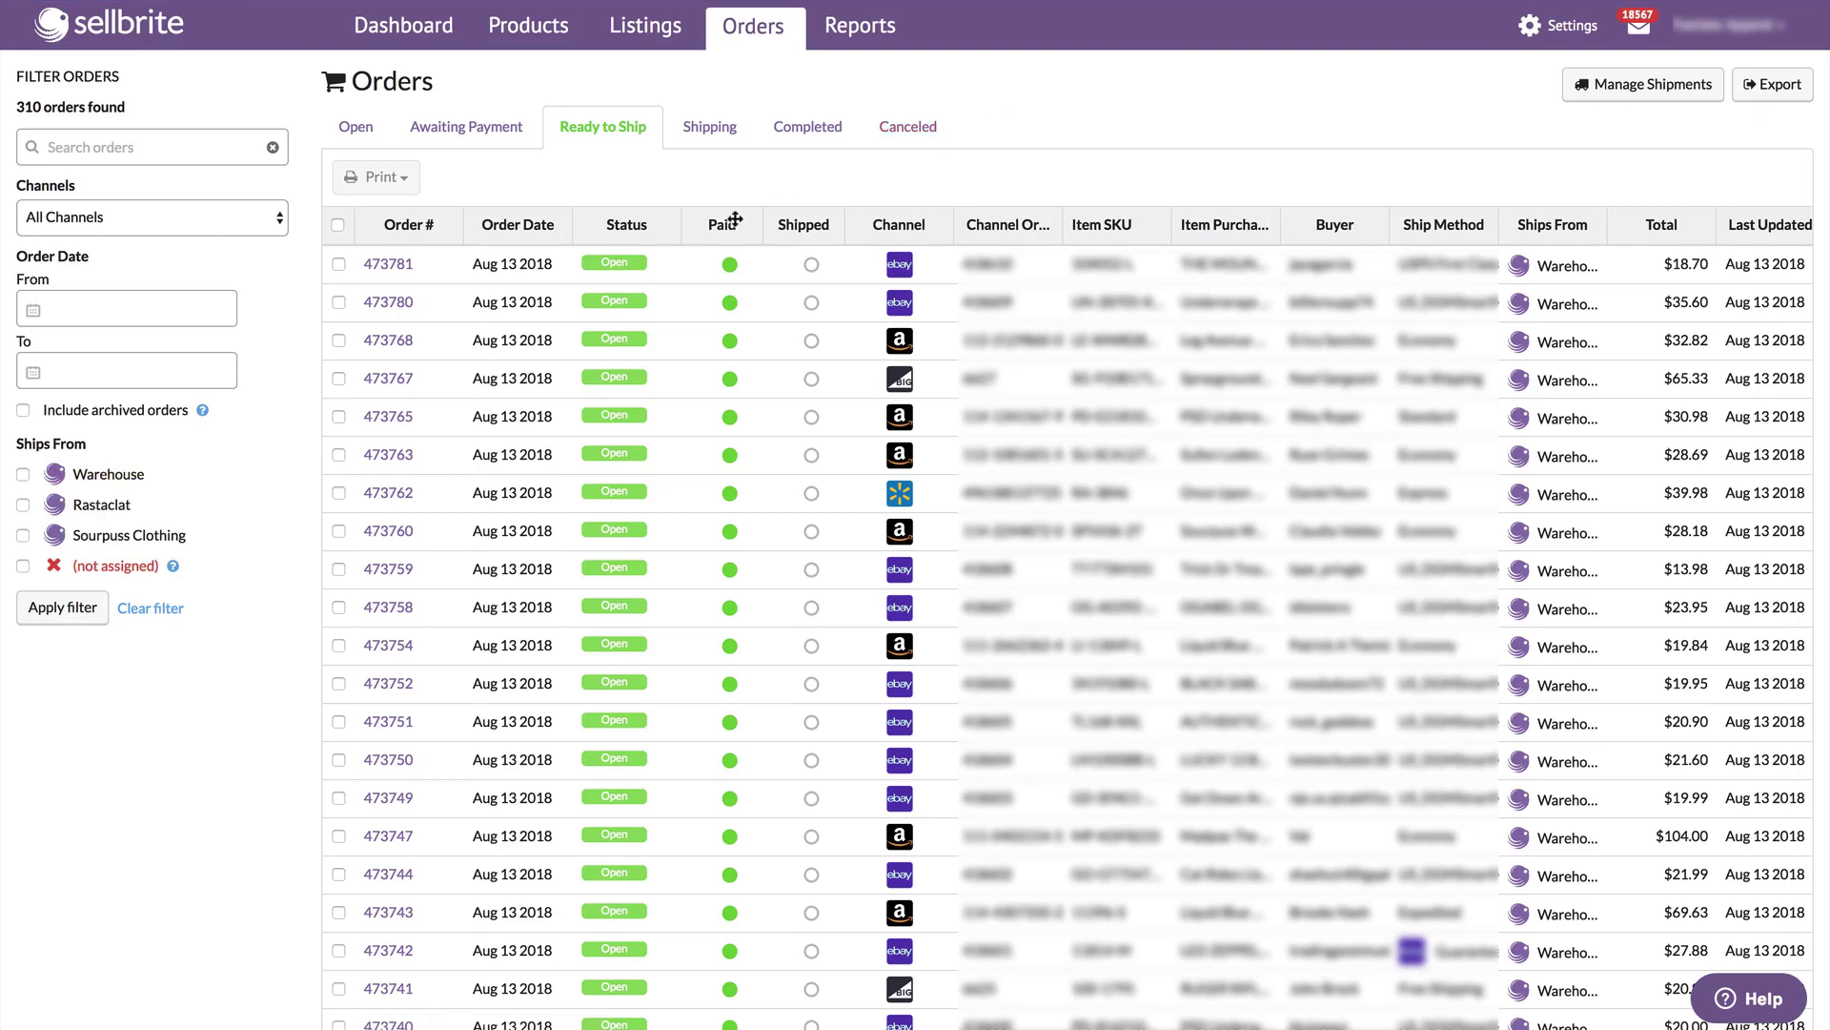
pyautogui.click(387, 265)
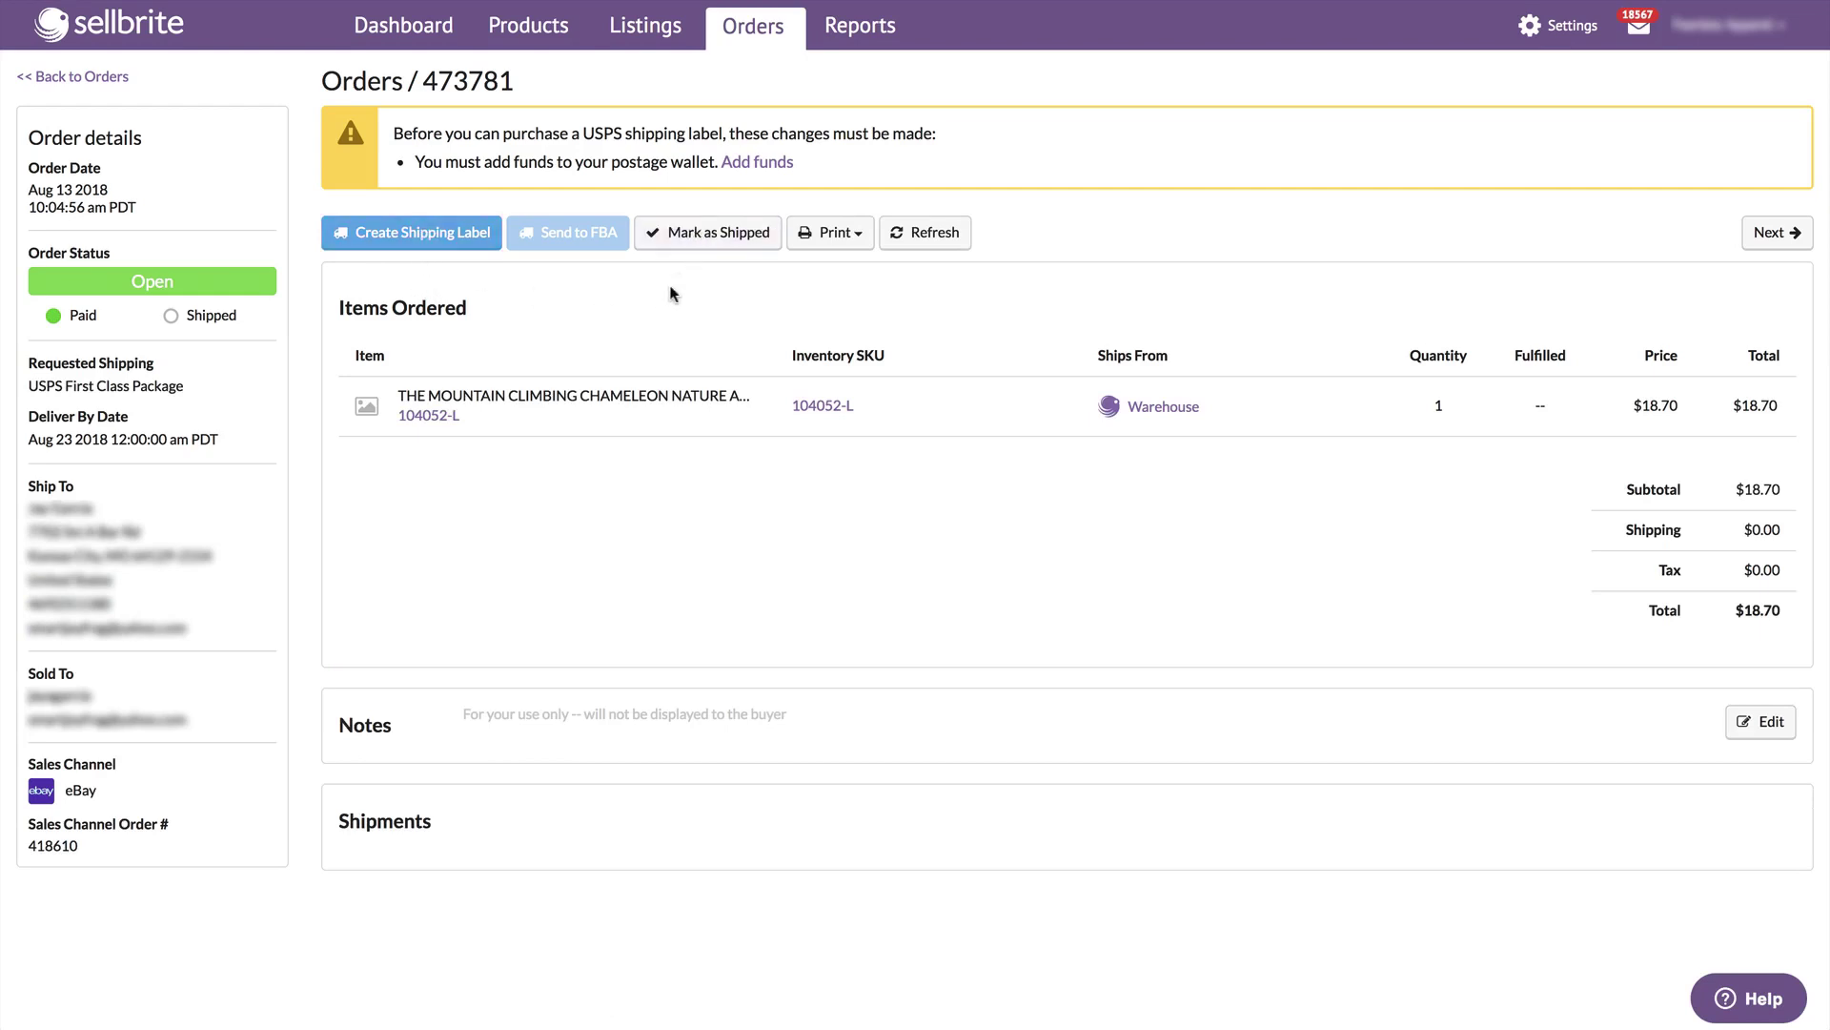
# Check the order's Print options without printing, then go to the Shipments list of 213,435 shipments
pyautogui.click(848, 239)
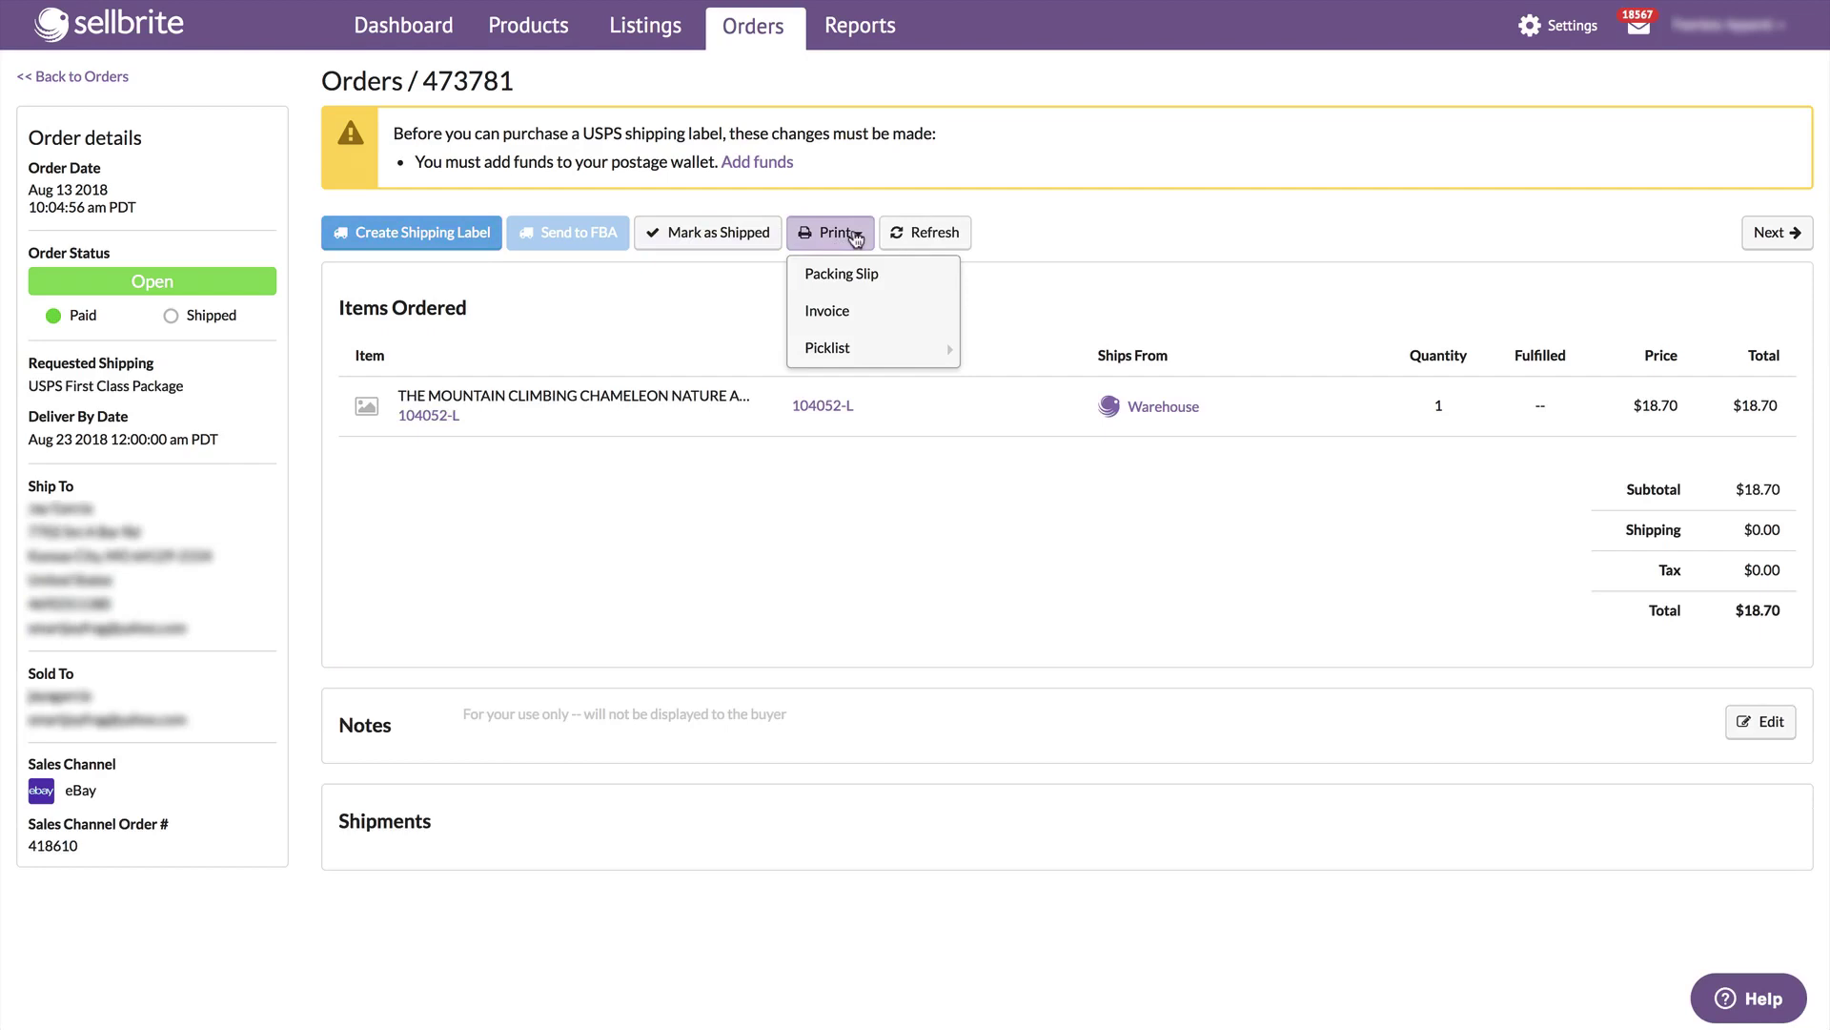
pyautogui.click(580, 307)
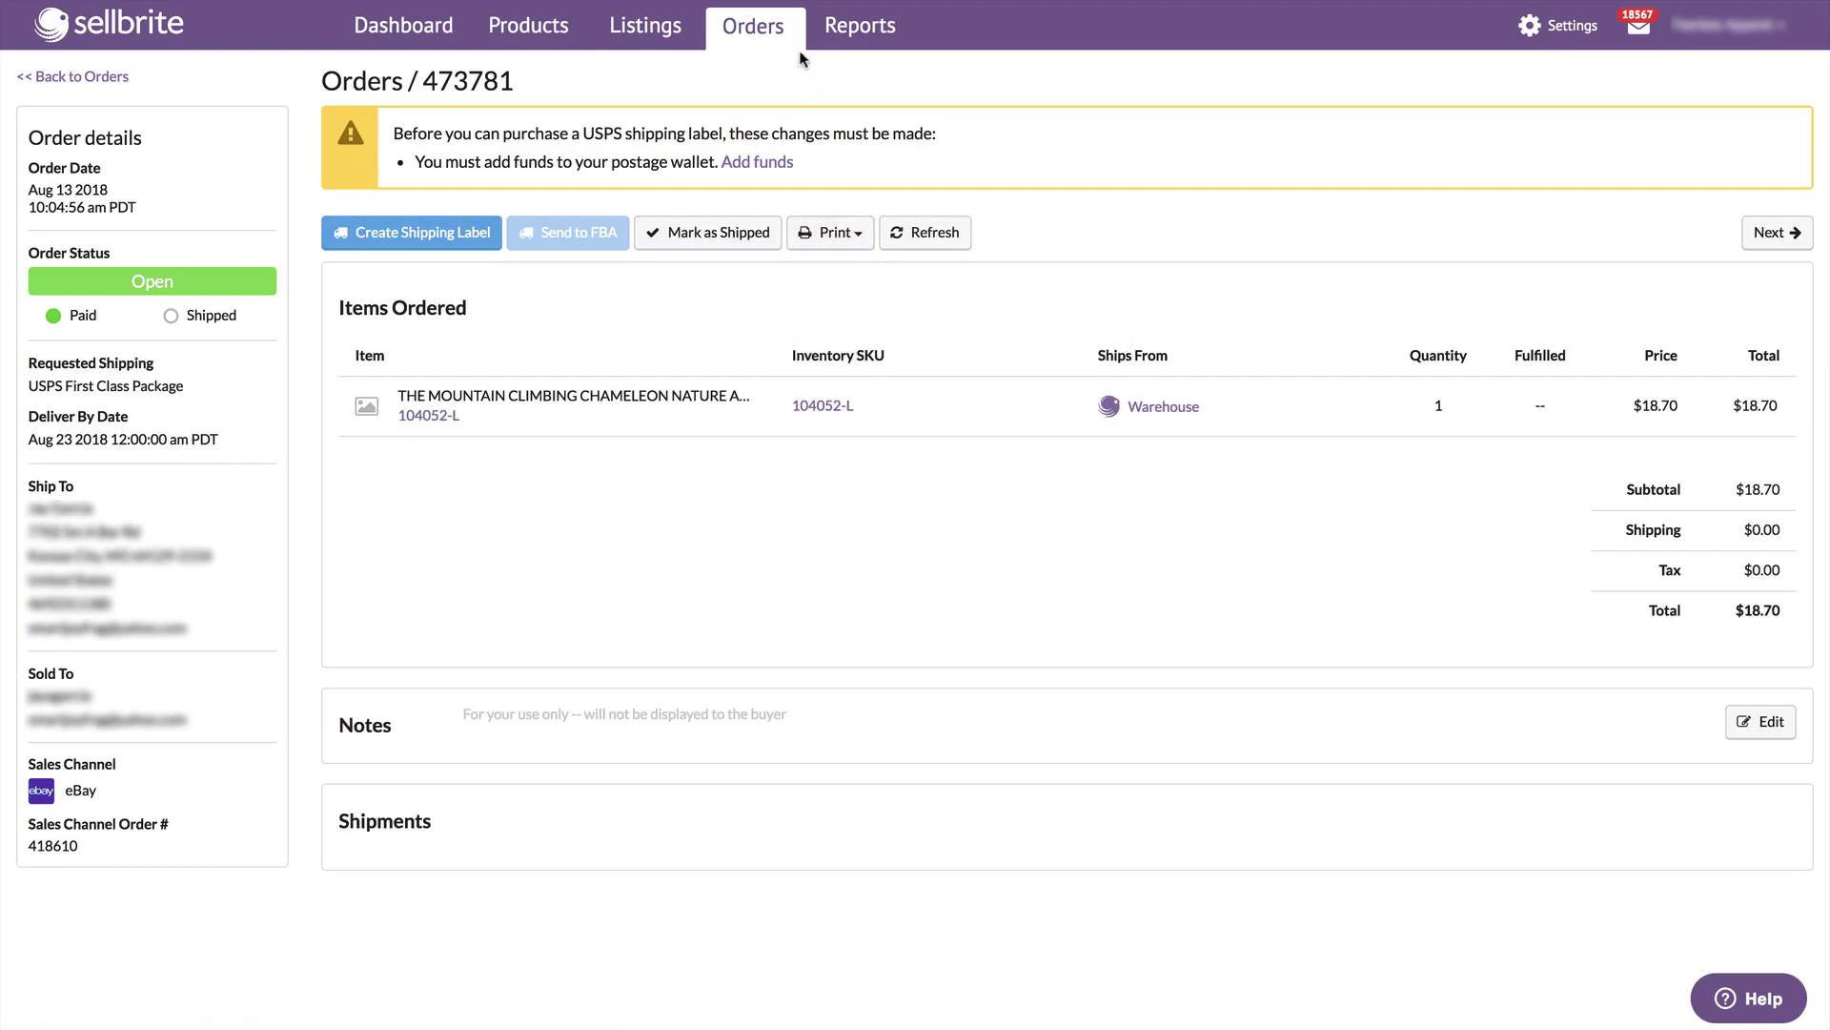
pyautogui.click(762, 35)
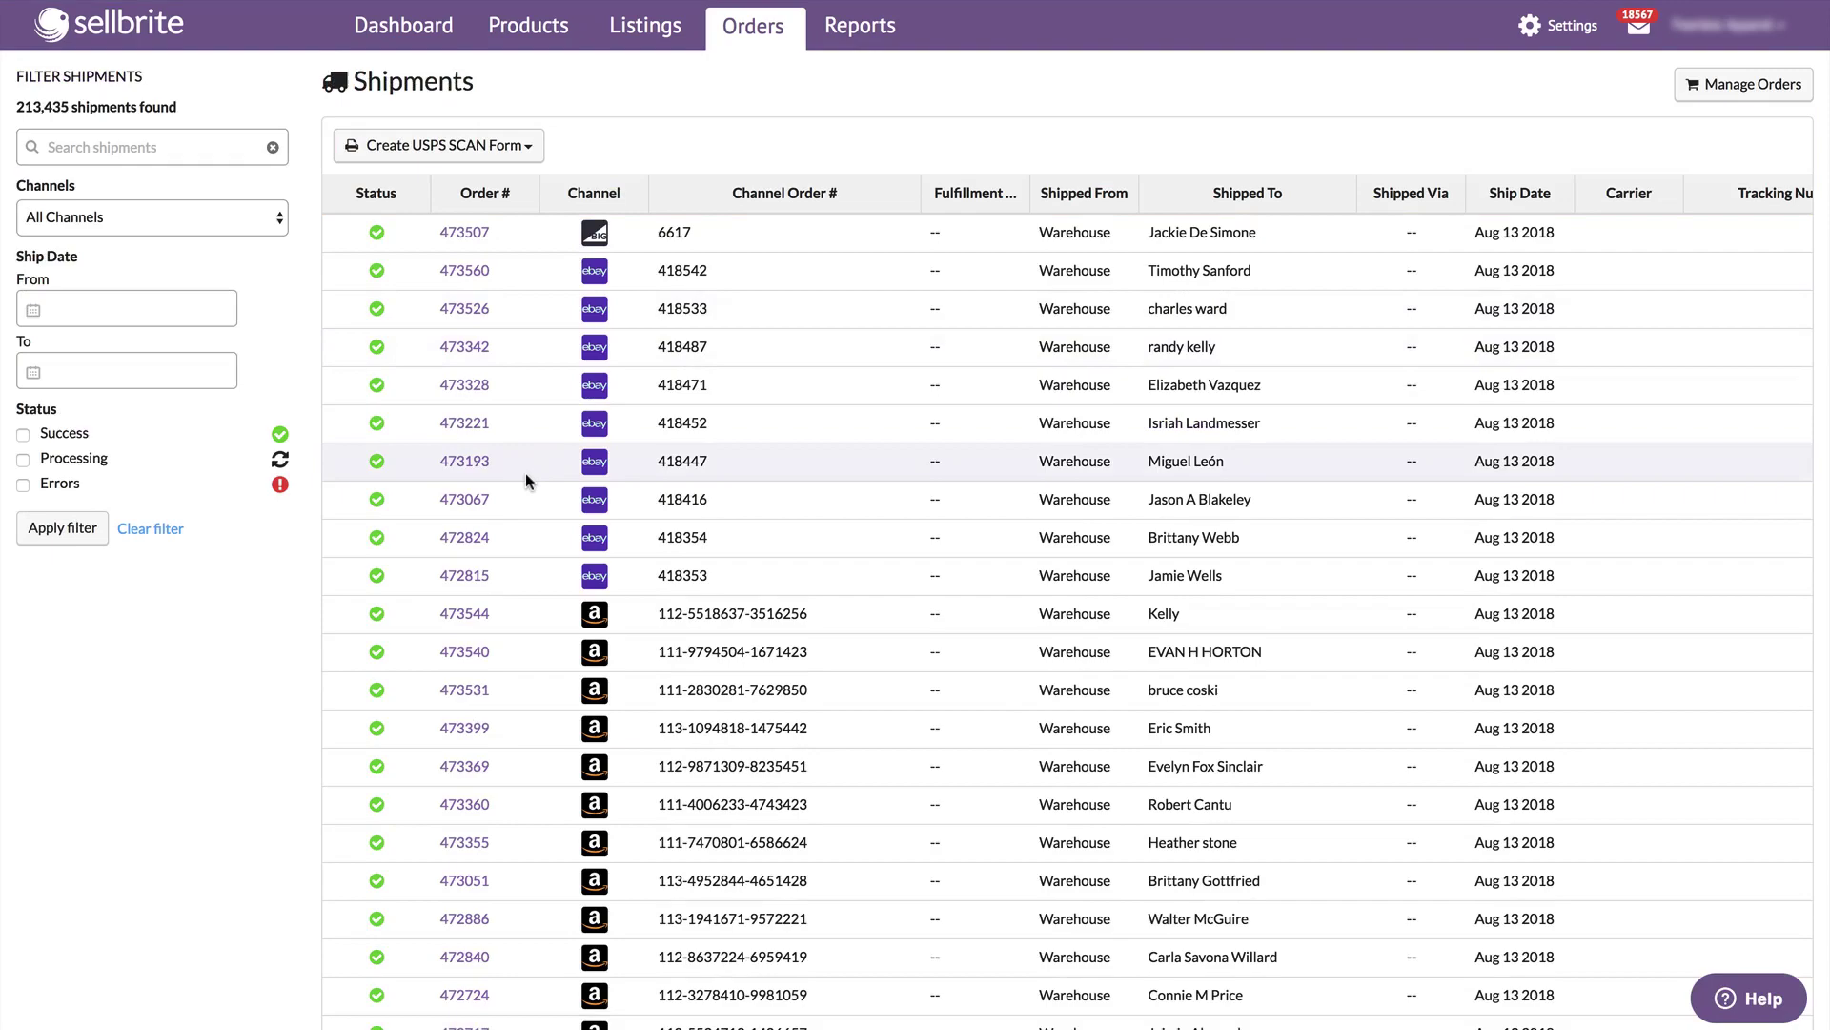
pyautogui.scroll(-10, 526, 473)
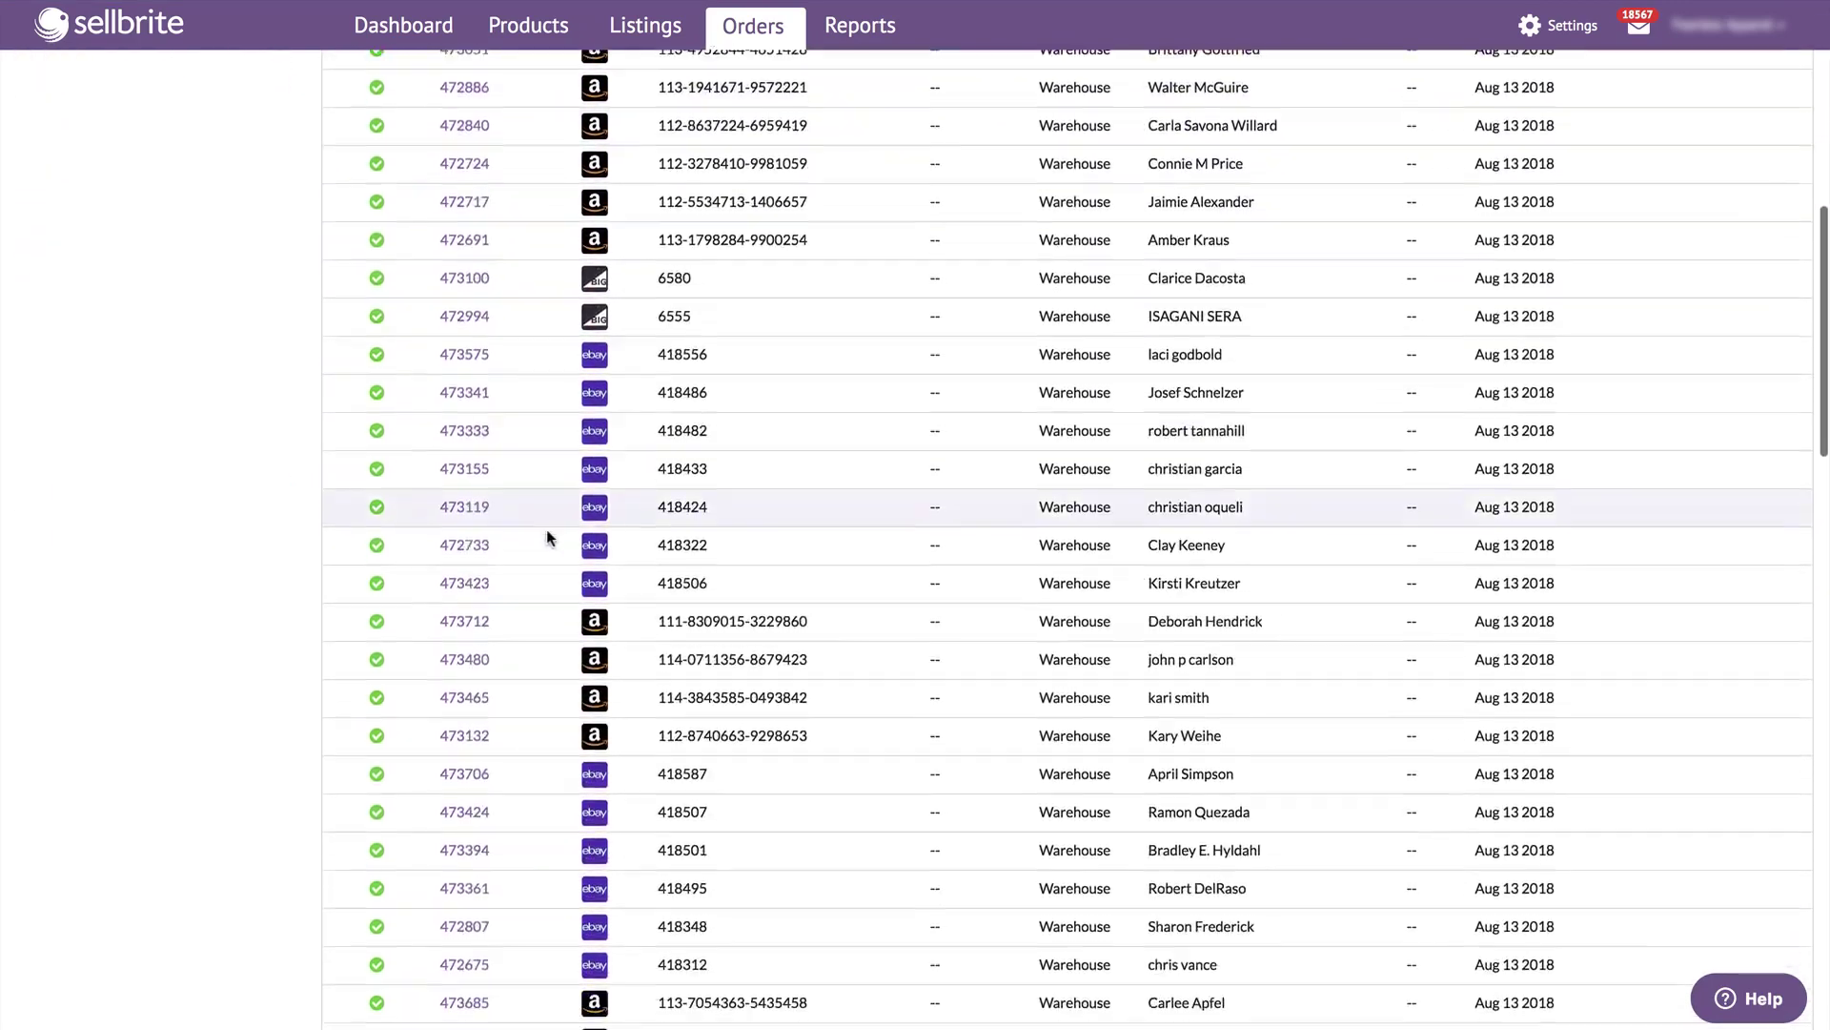
pyautogui.scroll(10, 906, 556)
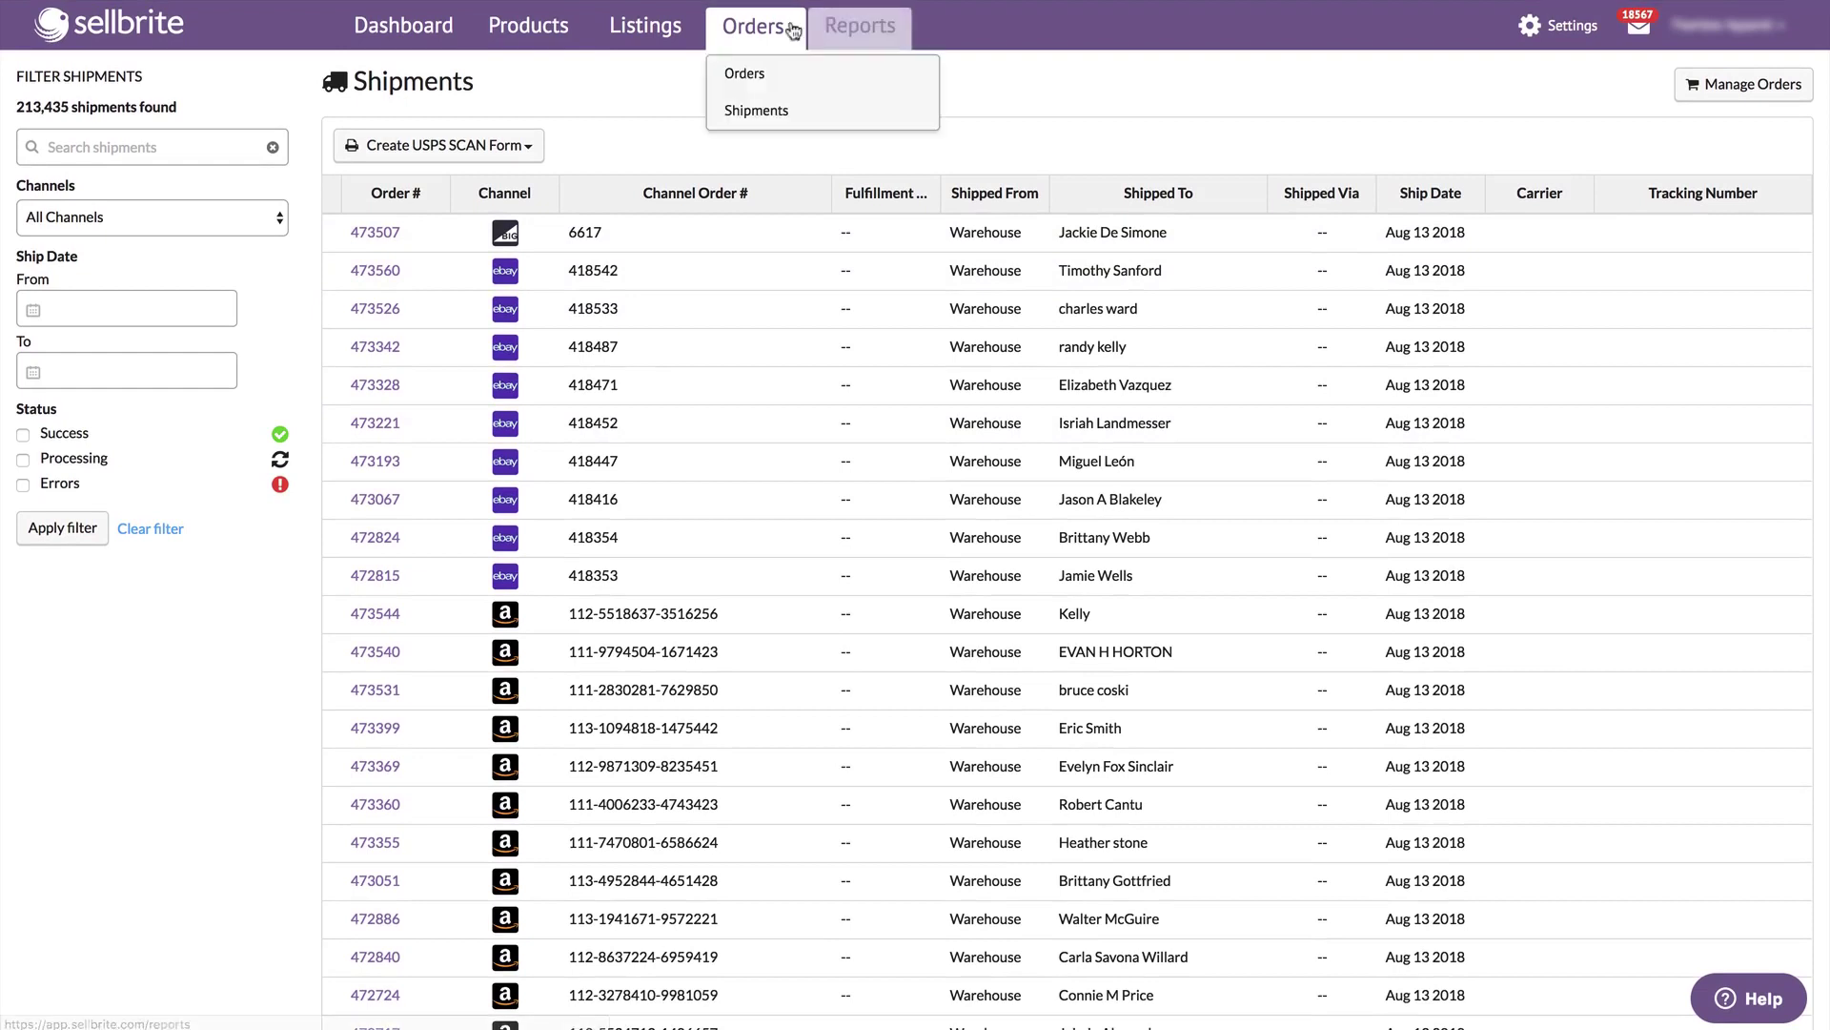
# Open Reports, offering Sales by Time Period, Sales by SKU and Low Stock Report
pyautogui.click(872, 29)
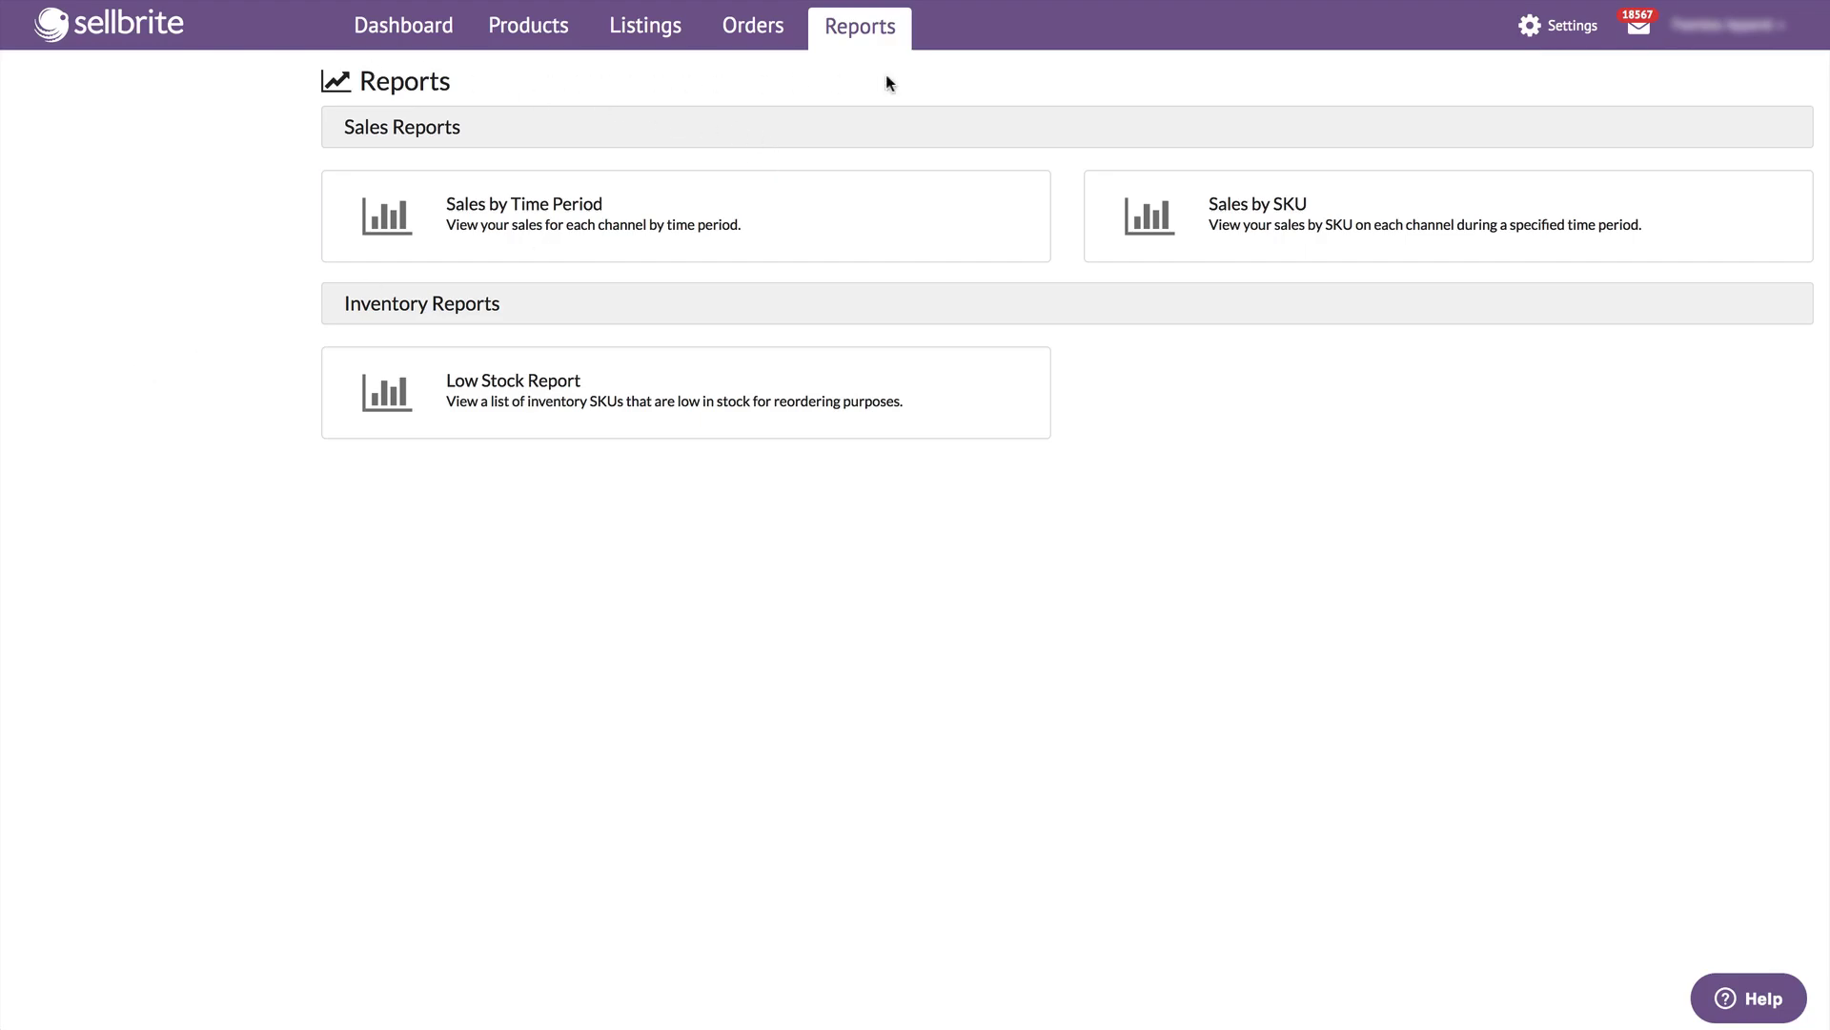
# Open Settings on the Account Info page with the account and company details
pyautogui.click(1569, 34)
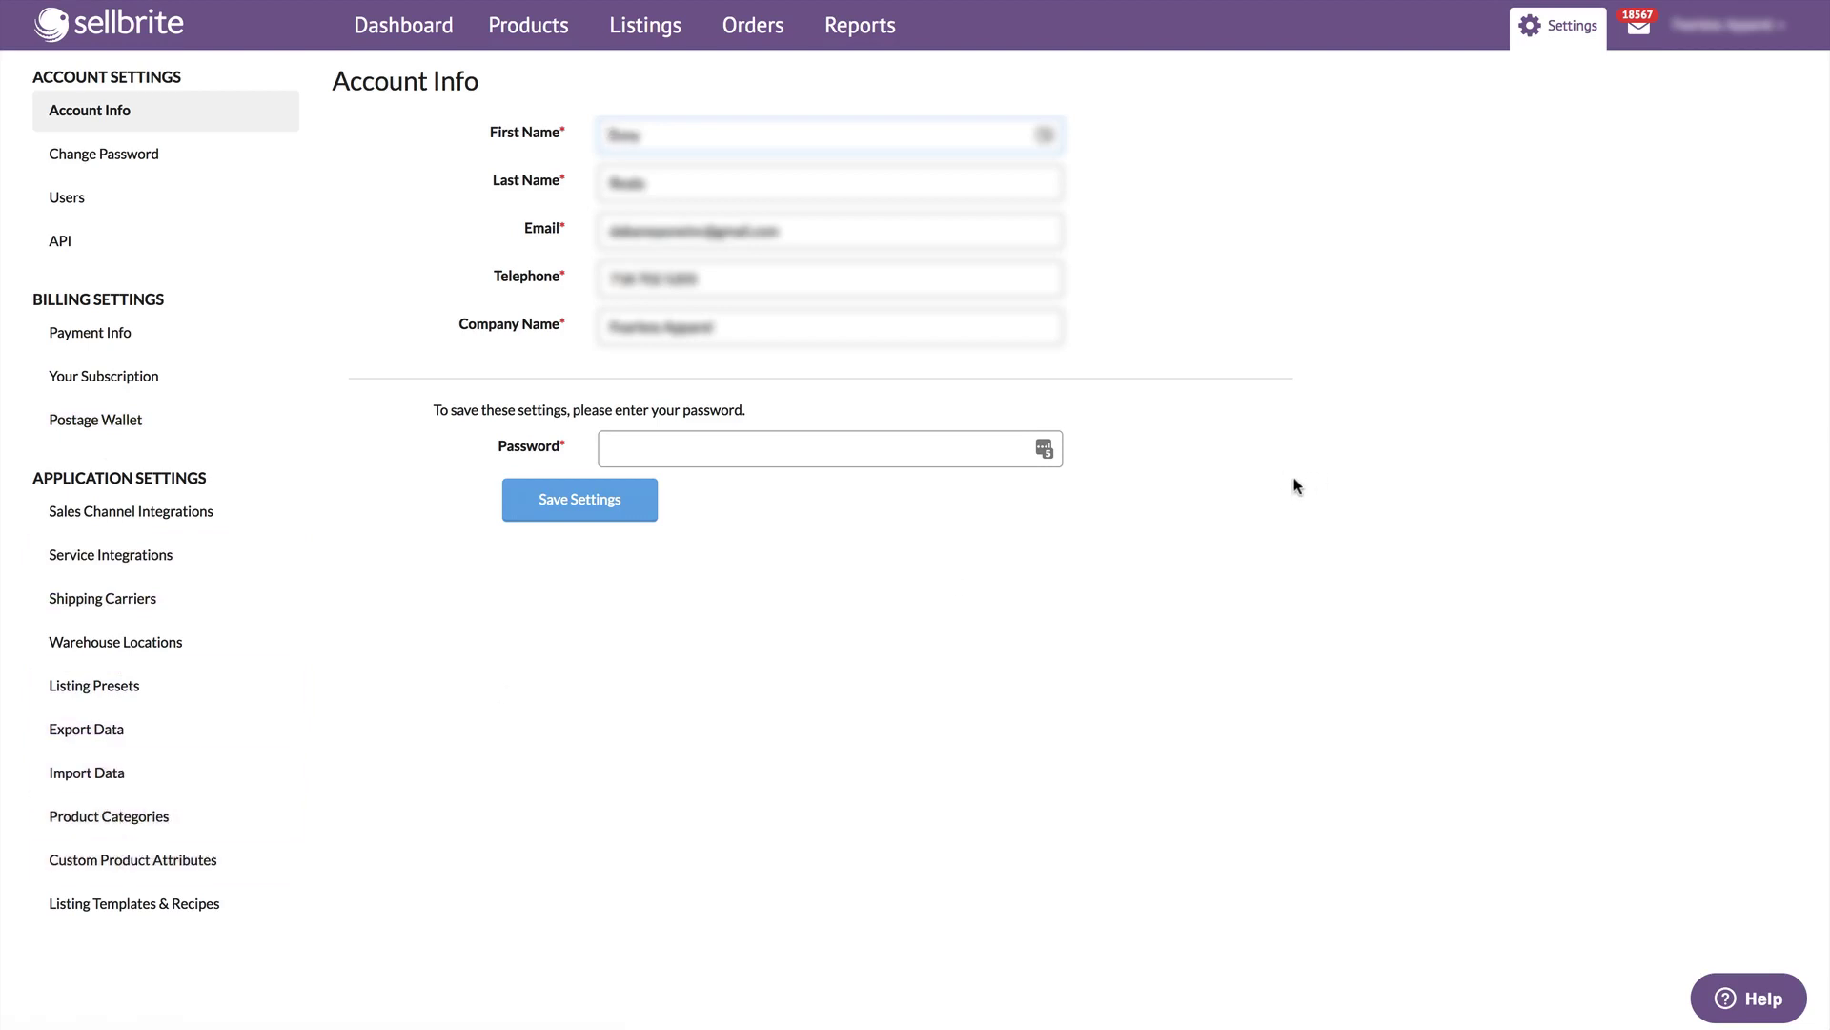
# Return to the Dashboard showing $181,329 total sales and 5,479 orders for 30 days
pyautogui.click(388, 29)
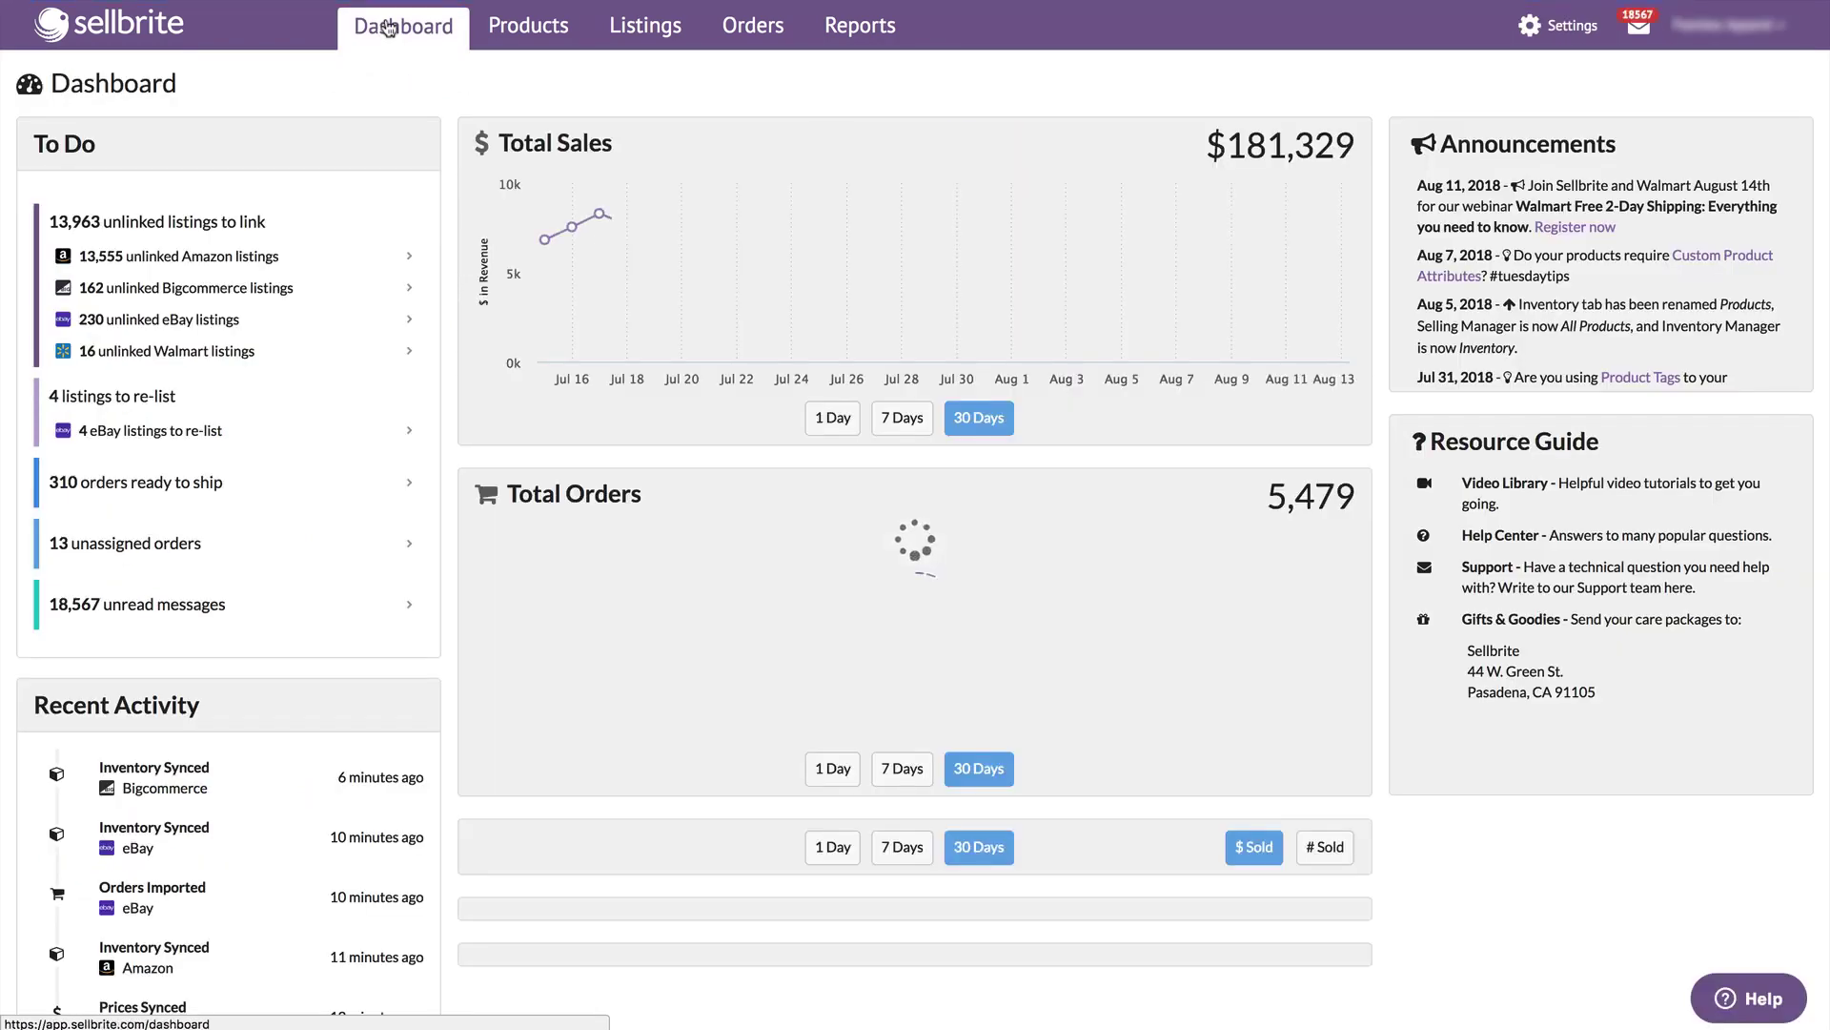